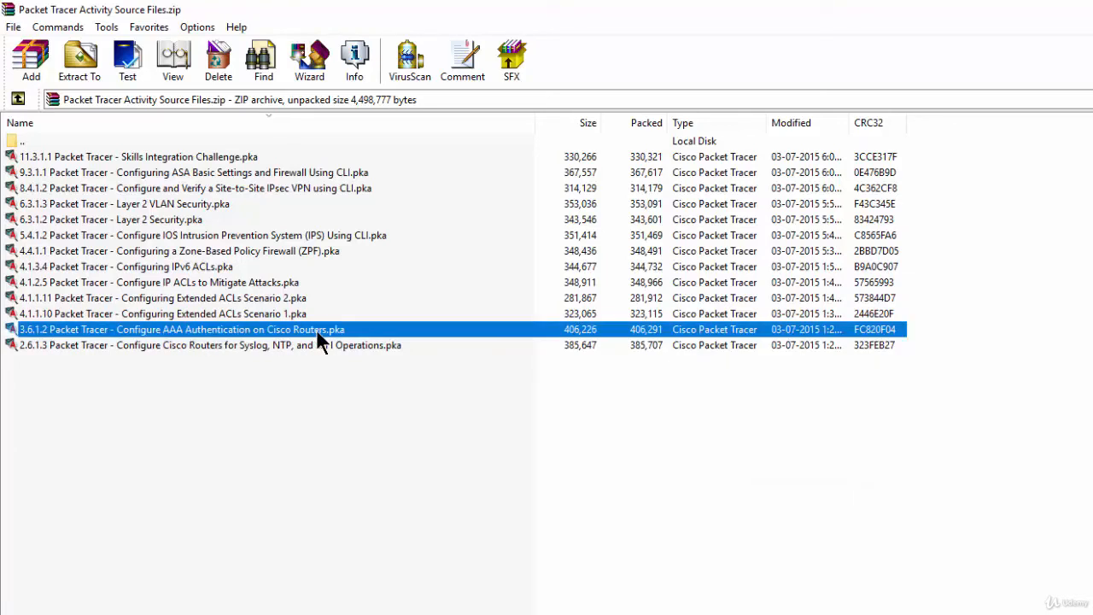
Open the 3.6.1.2 Configure AAA Authentication on Cisco Routers activity and copy PC-B's IP address from its IP configuration.
{"action": "double_click", "coordinate": [316, 329]}
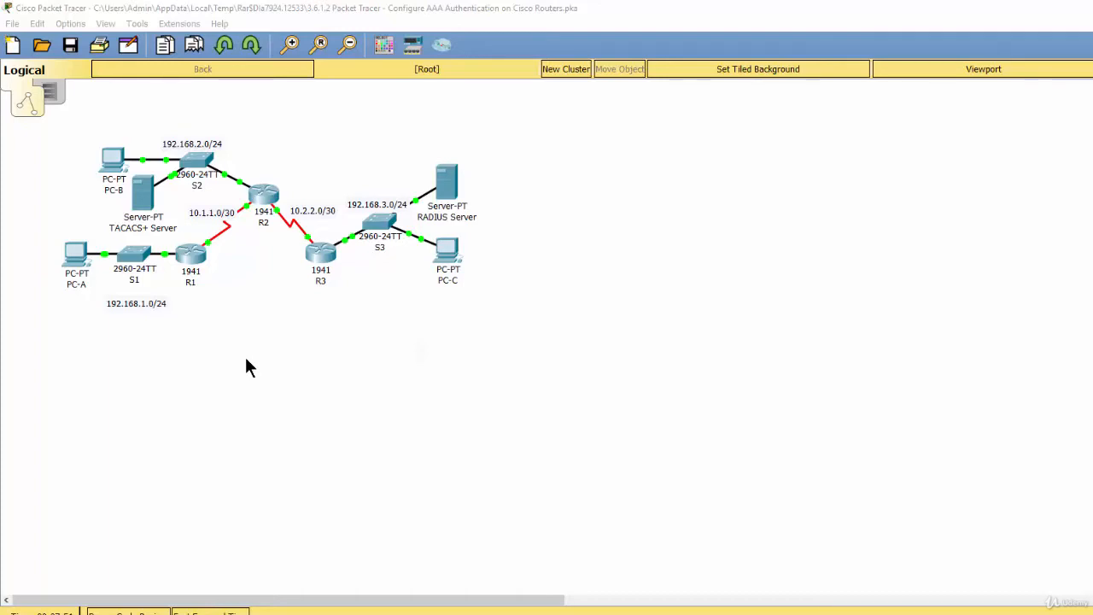
{"action": "left_click", "coordinate": [110, 171]}
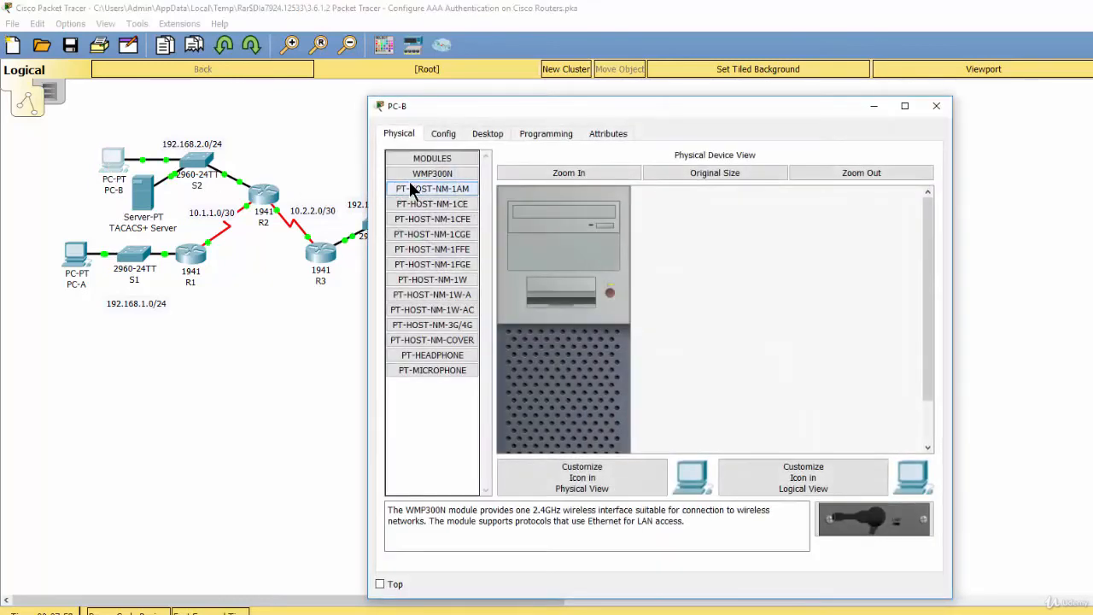
{"action": "left_click", "coordinate": [487, 133]}
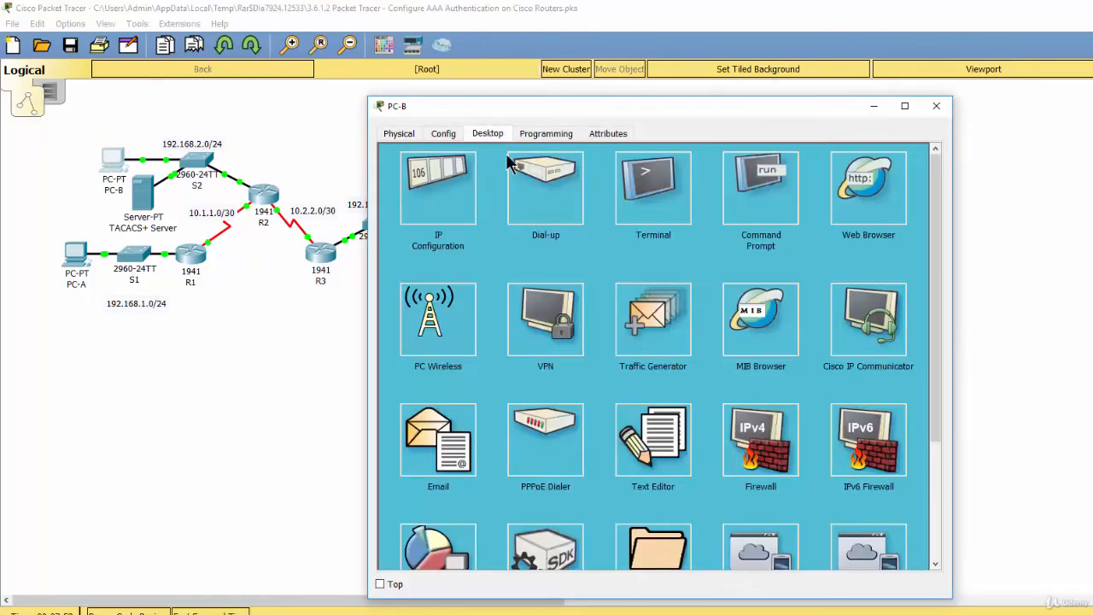
{"action": "left_click", "coordinate": [447, 200]}
{"action": "left_click_drag", "start_coordinate": [631, 216], "coordinate": [584, 215]}
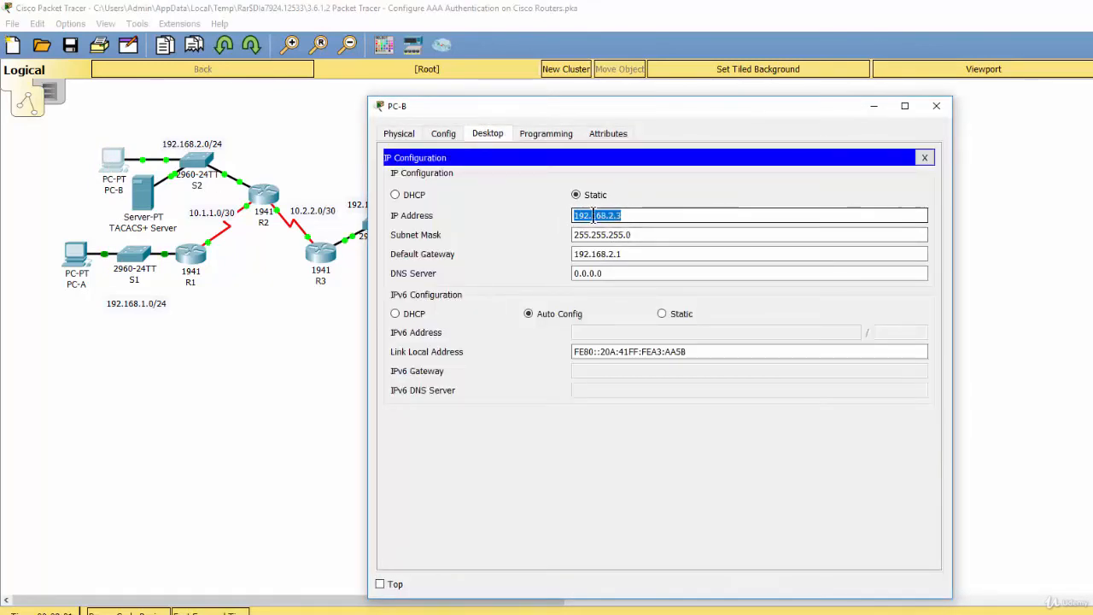
{"action": "right_click", "coordinate": [598, 215]}
{"action": "left_click", "coordinate": [627, 276]}
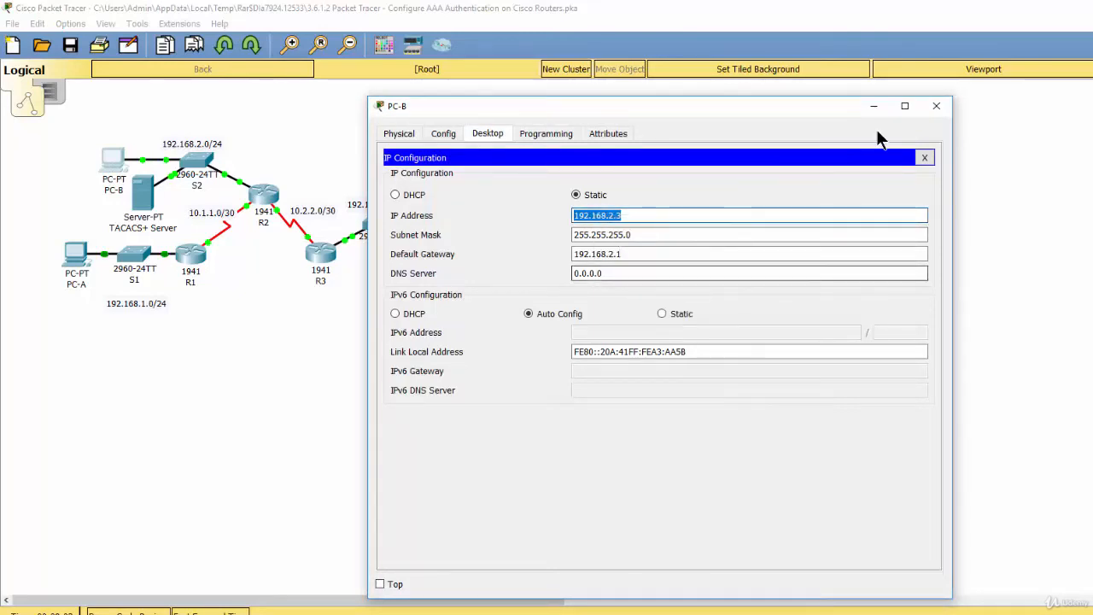
{"action": "left_click", "coordinate": [936, 106]}
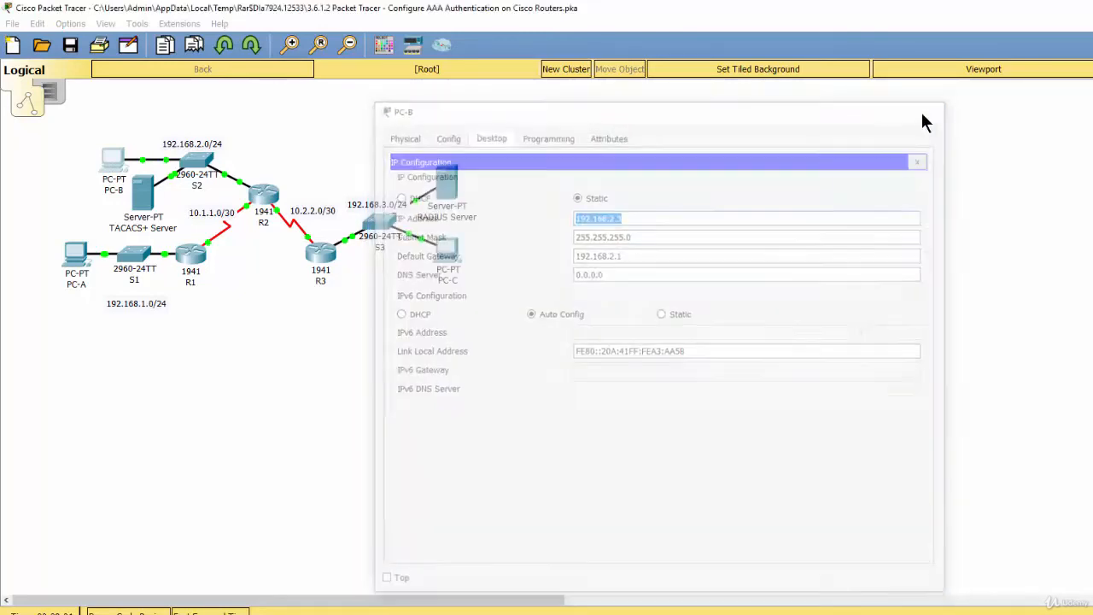
Test connectivity from PC-A to PC-B by pinging 192.168.2.3 from PC-A's command prompt.
{"action": "left_click", "coordinate": [73, 273]}
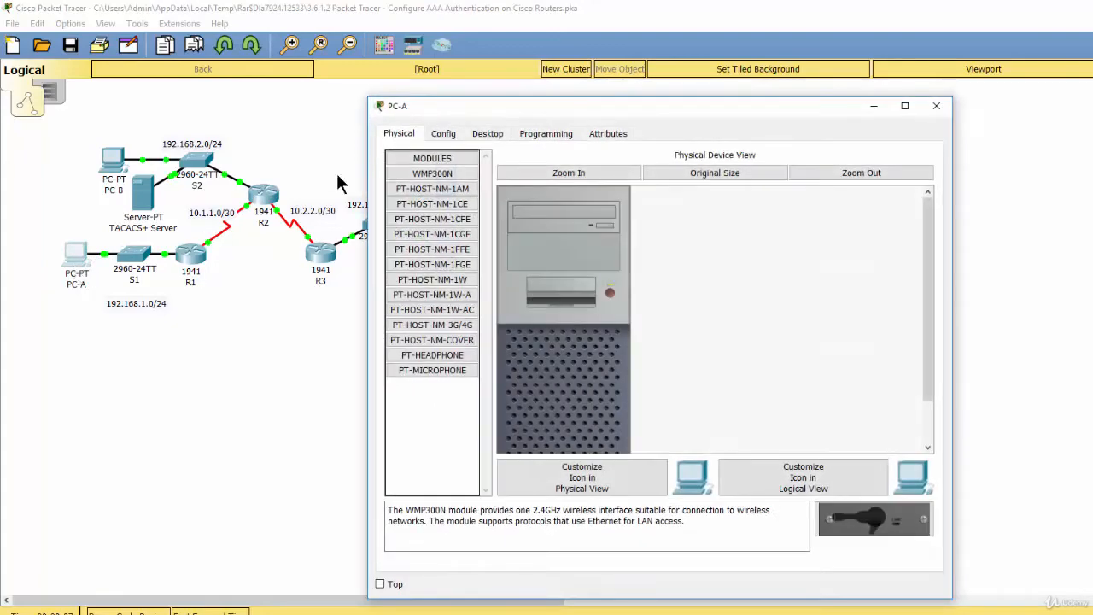
{"action": "left_click", "coordinate": [494, 135]}
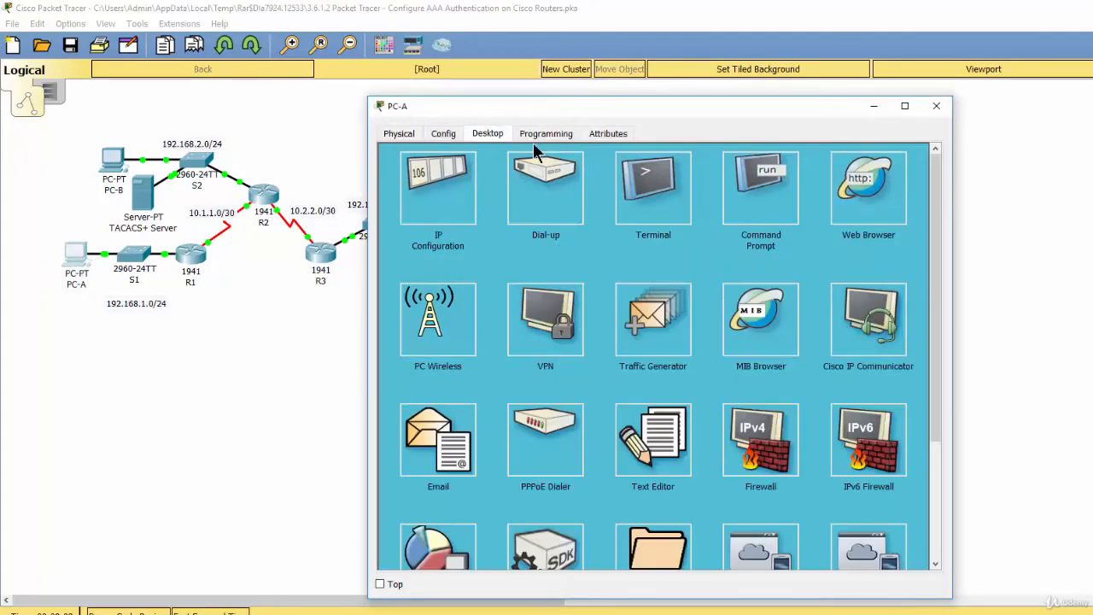
{"action": "left_click", "coordinate": [743, 202]}
{"action": "type", "text": "ping"}
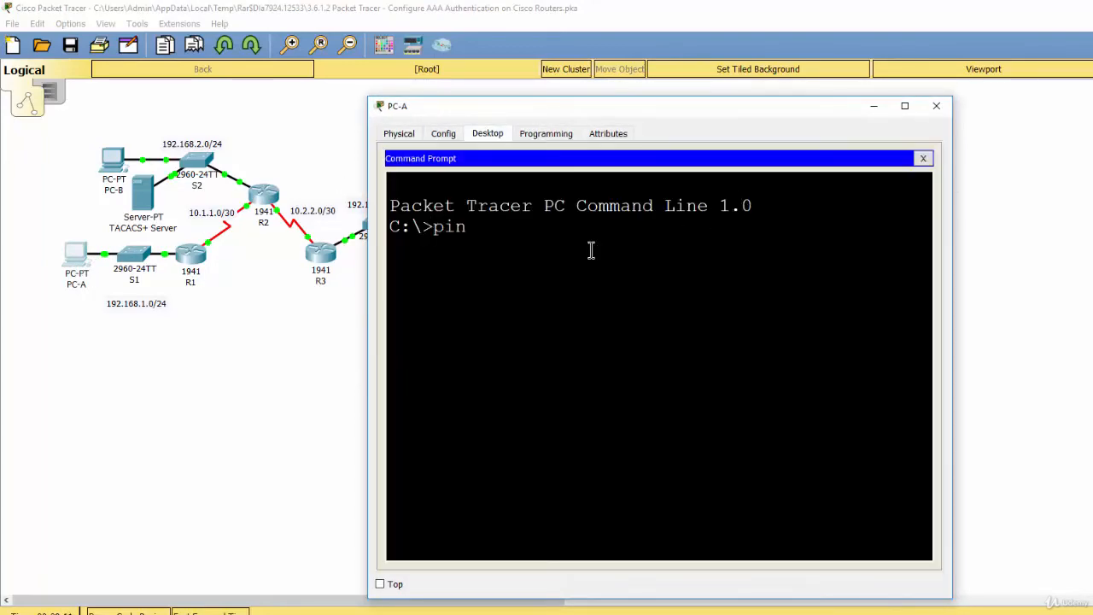
{"action": "right_click", "coordinate": [513, 243]}
{"action": "left_click", "coordinate": [551, 268]}
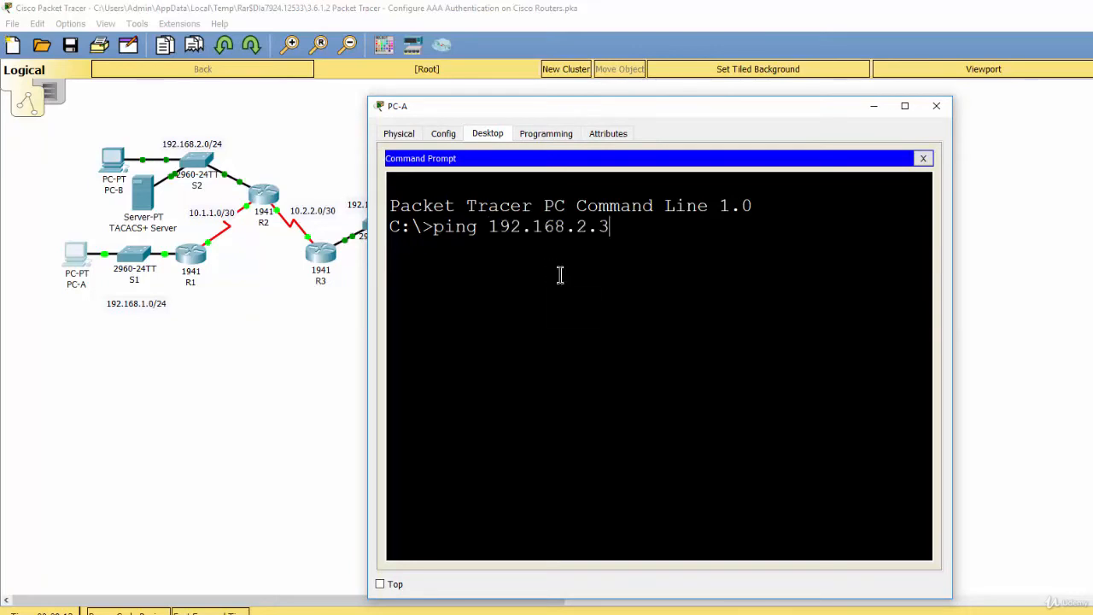
{"action": "key", "text": "Return"}
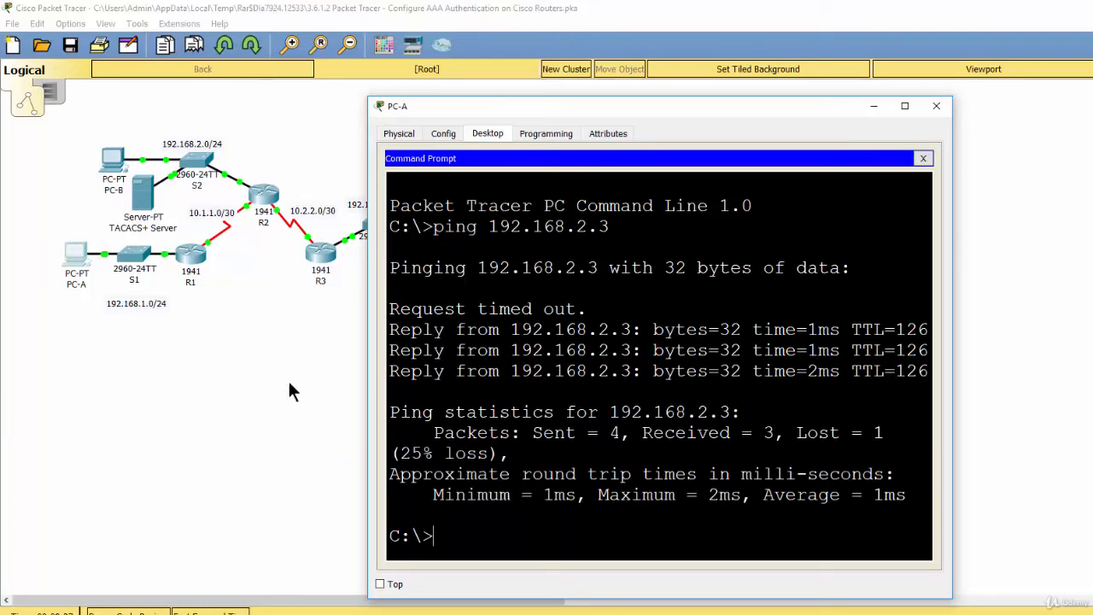
{"action": "left_click", "coordinate": [871, 109]}
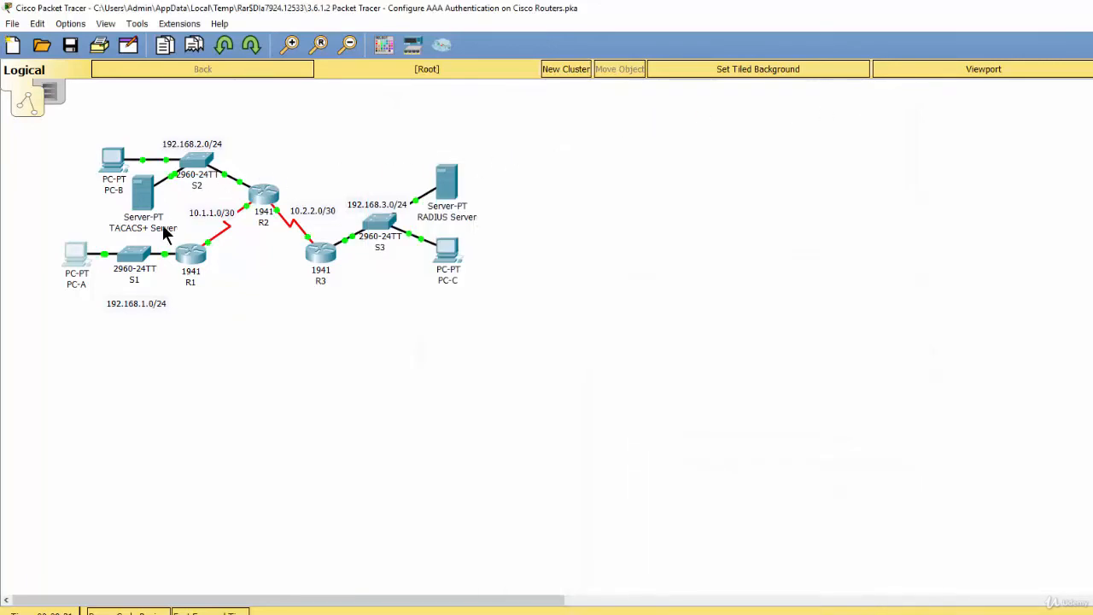
Copy PC-C's IP address from its IP configuration.
{"action": "left_click", "coordinate": [446, 250]}
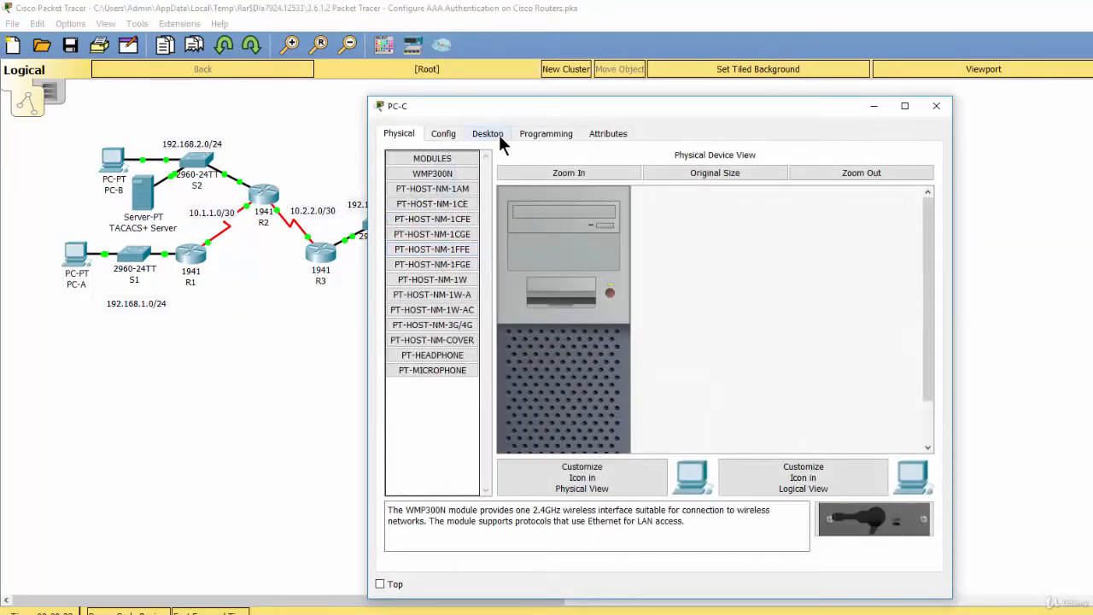
{"action": "left_click", "coordinate": [499, 135]}
{"action": "left_click", "coordinate": [451, 217]}
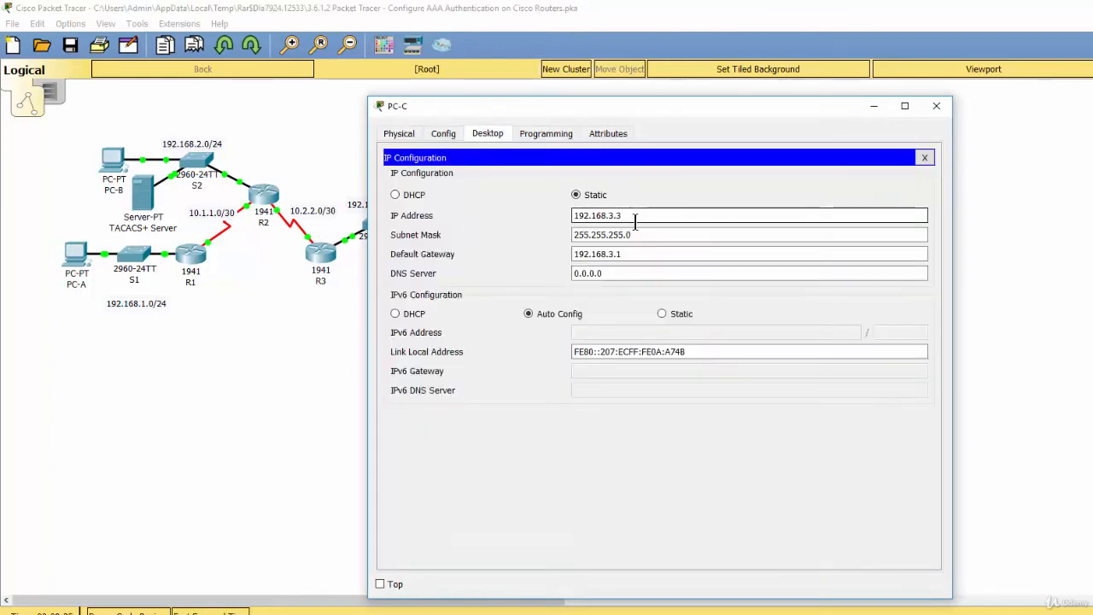
{"action": "left_click_drag", "start_coordinate": [636, 217], "coordinate": [574, 217]}
{"action": "right_click", "coordinate": [589, 216]}
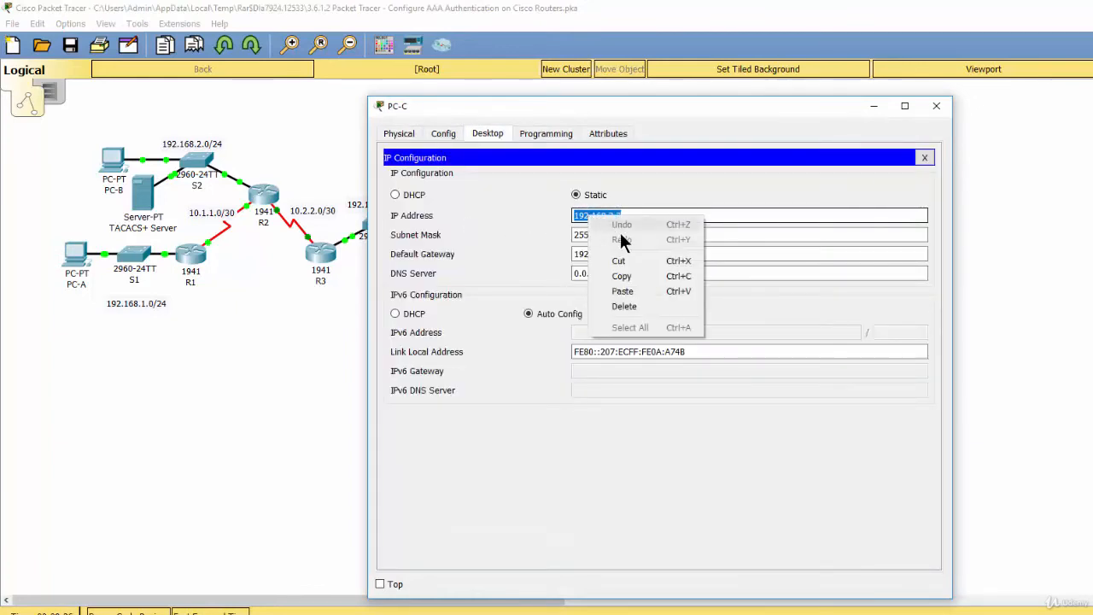
{"action": "left_click", "coordinate": [622, 276]}
Test connectivity from PC-A to PC-C by pinging 192.168.3.3 from PC-A's command prompt.
{"action": "left_click", "coordinate": [75, 263]}
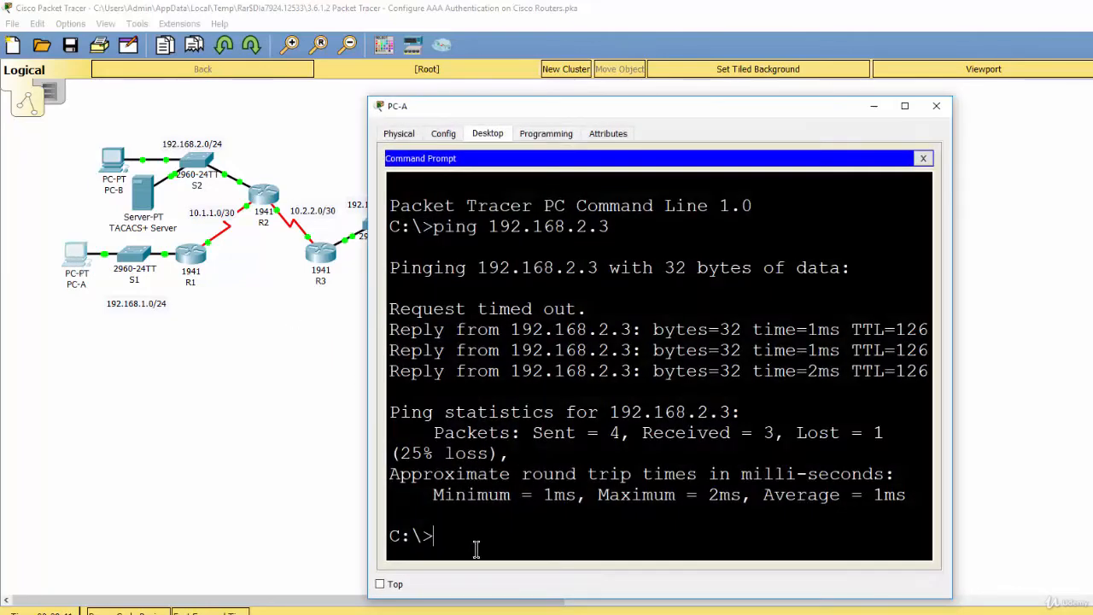
{"action": "type", "text": "ping"}
{"action": "right_click", "coordinate": [505, 551]}
{"action": "left_click", "coordinate": [535, 573]}
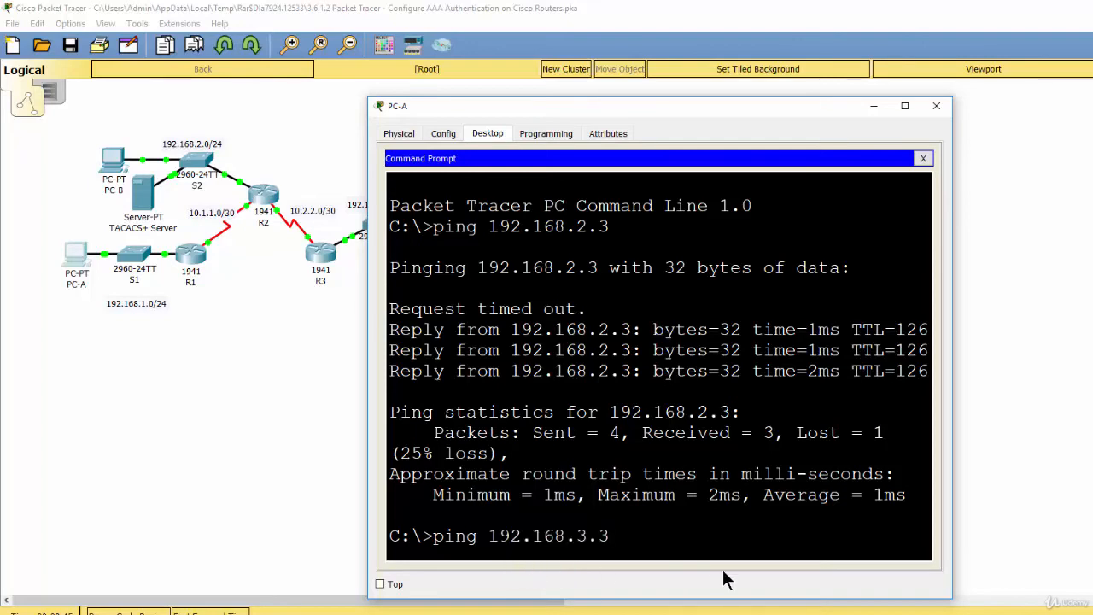
{"action": "key", "text": "Return"}
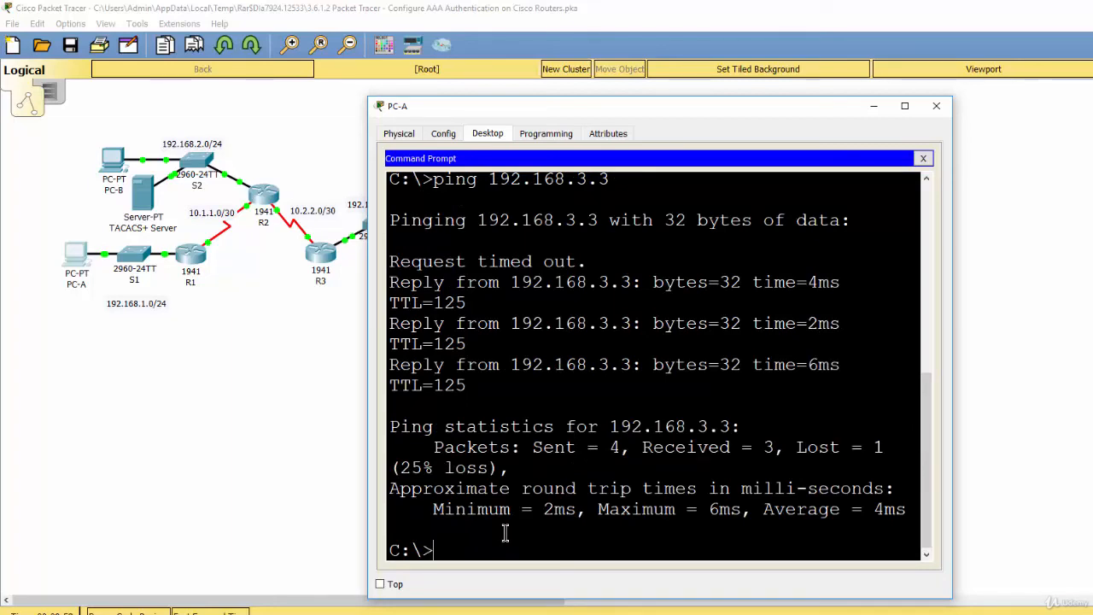
{"action": "left_click", "coordinate": [259, 345]}
Test connectivity from PC-B to PC-C by pinging 192.168.3.3 from PC-B's command prompt.
{"action": "left_click", "coordinate": [114, 162]}
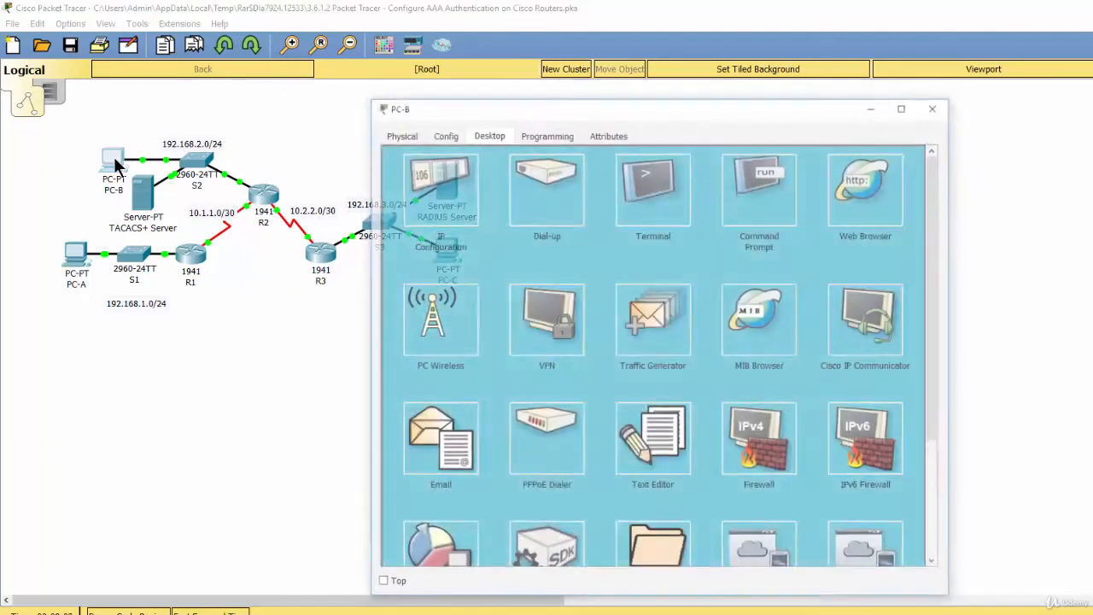
{"action": "left_click", "coordinate": [756, 213]}
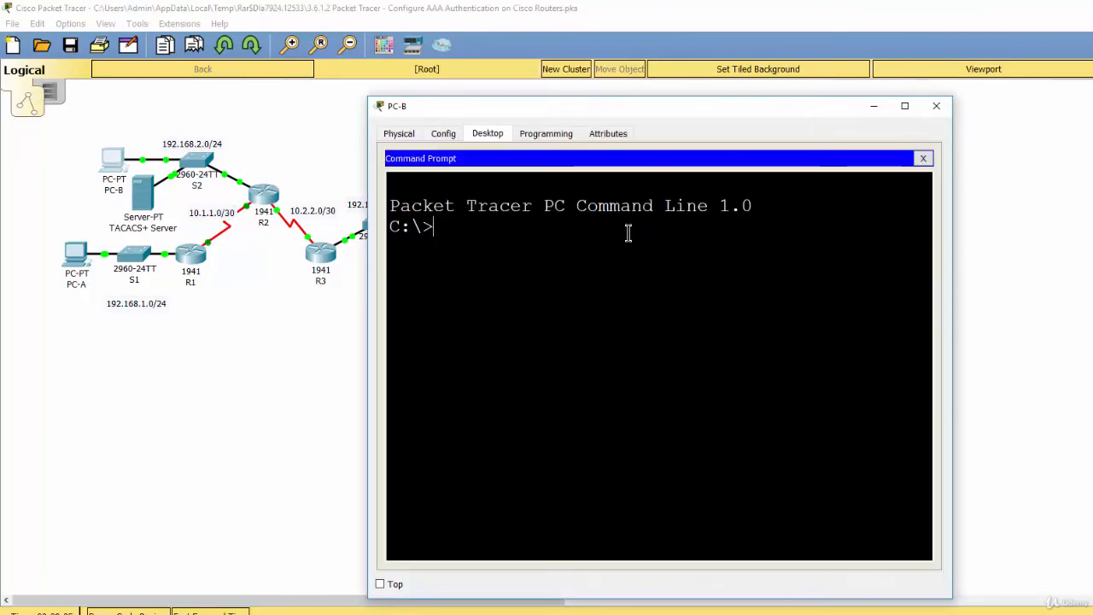
{"action": "type", "text": "ping"}
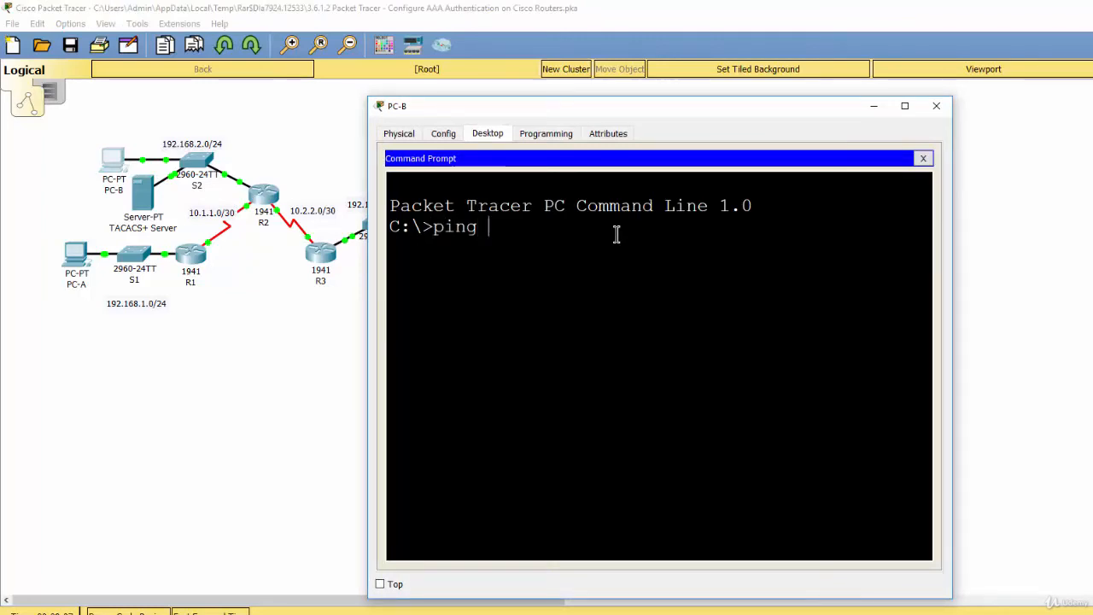
{"action": "right_click", "coordinate": [538, 234]}
{"action": "left_click", "coordinate": [559, 255]}
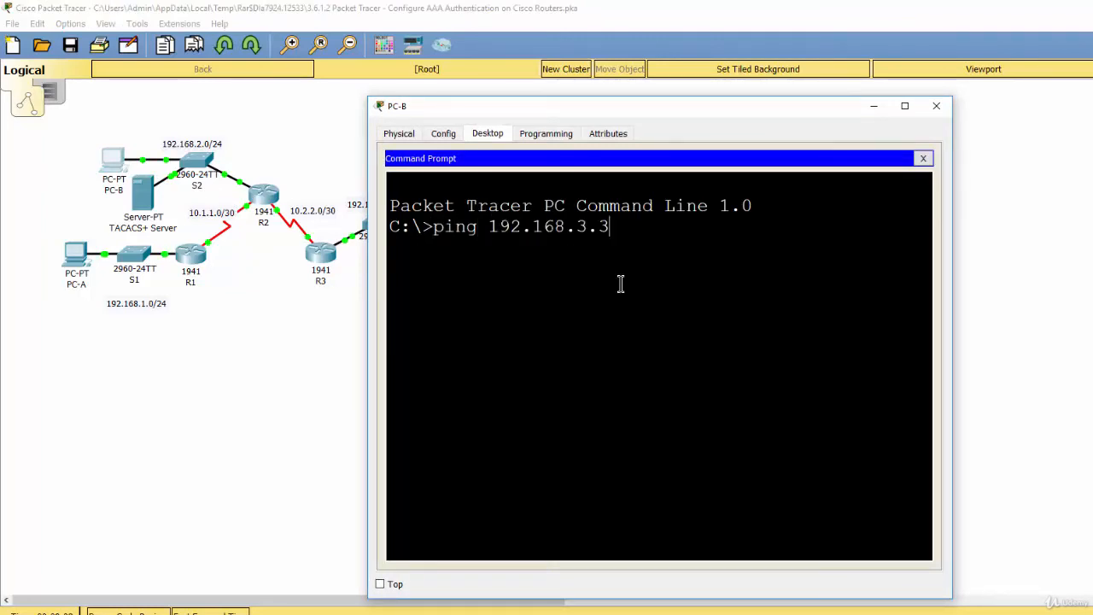
{"action": "key", "text": "Return"}
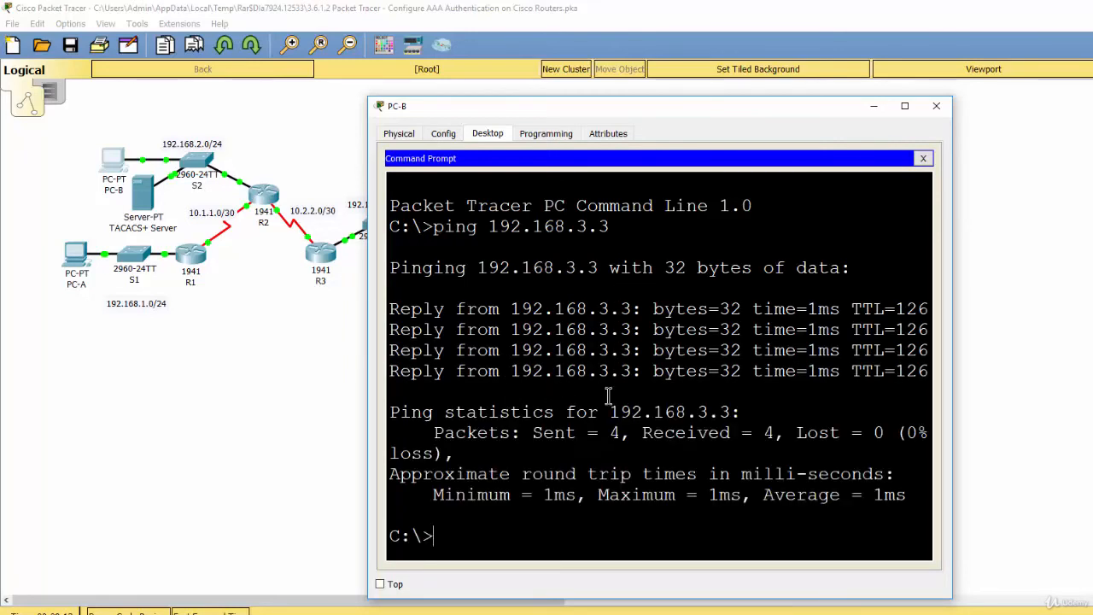
{"action": "left_click", "coordinate": [264, 353]}
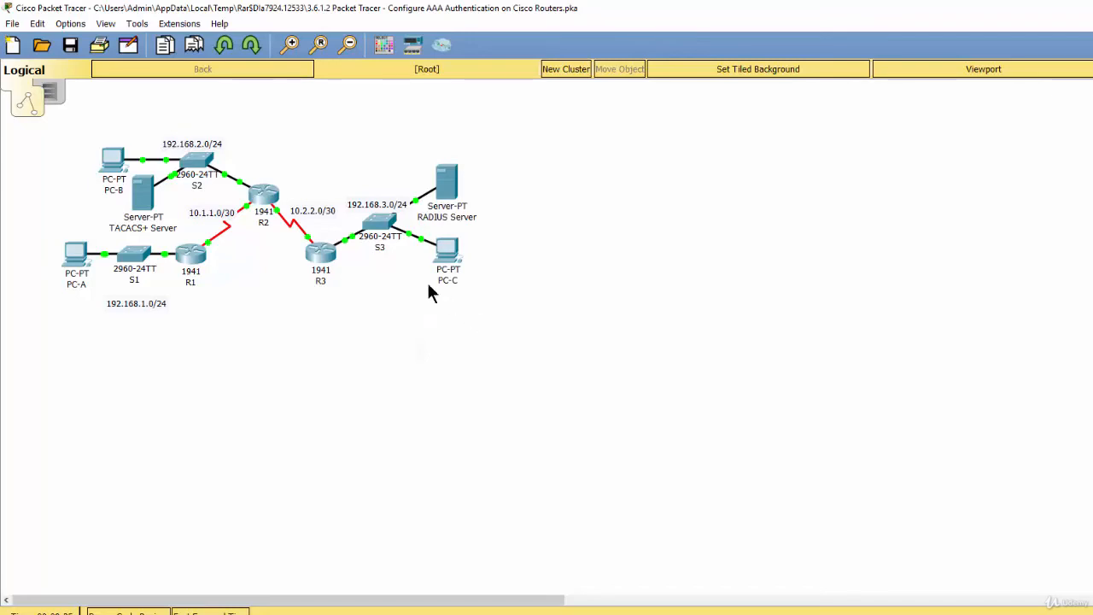
Open router R1's command-line interface, then widen and reposition its window beside the topology.
{"action": "left_click", "coordinate": [193, 267]}
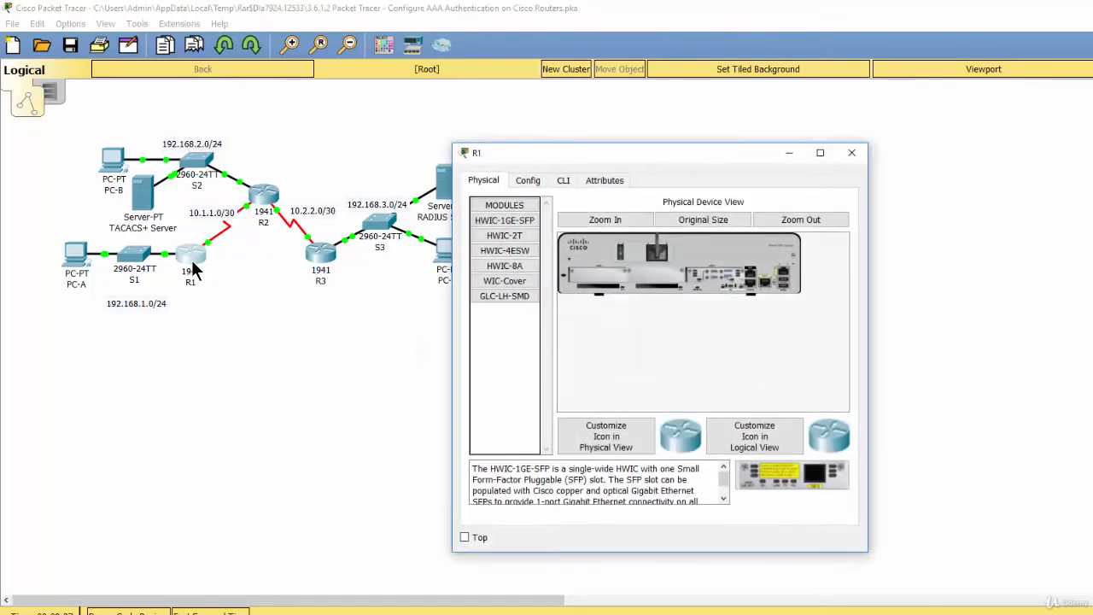
{"action": "left_click", "coordinate": [565, 180]}
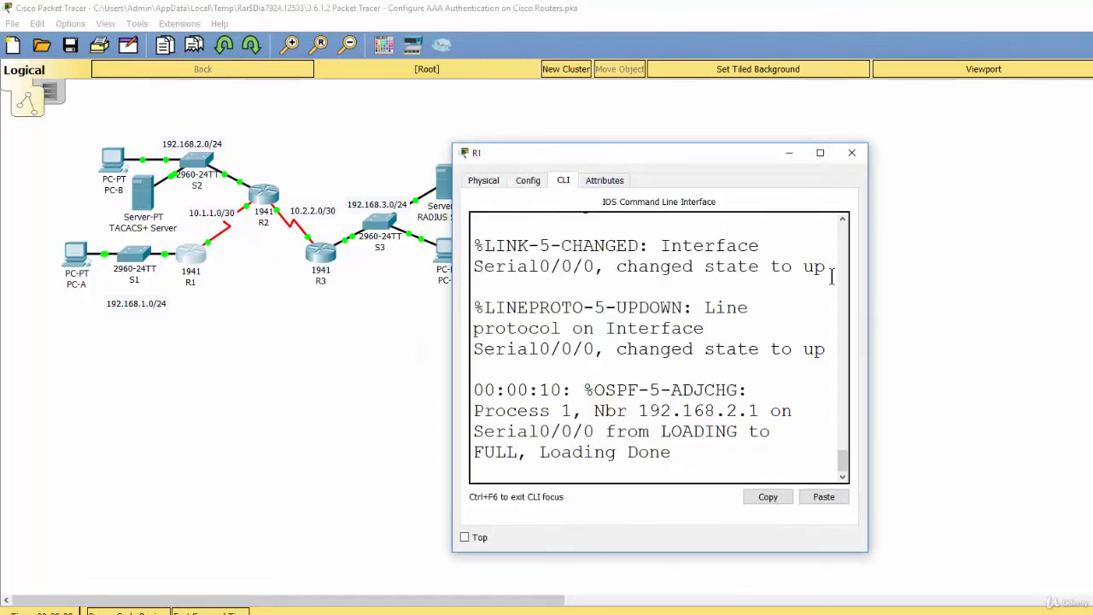
{"action": "left_click_drag", "start_coordinate": [867, 288], "coordinate": [1092, 290]}
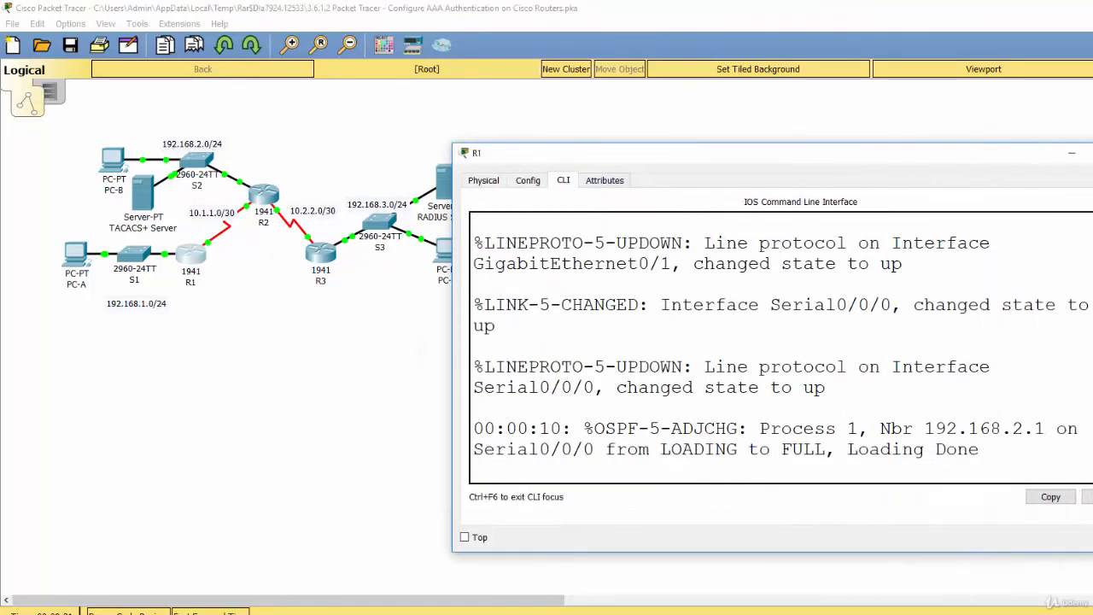
{"action": "left_click_drag", "start_coordinate": [811, 151], "coordinate": [824, 96]}
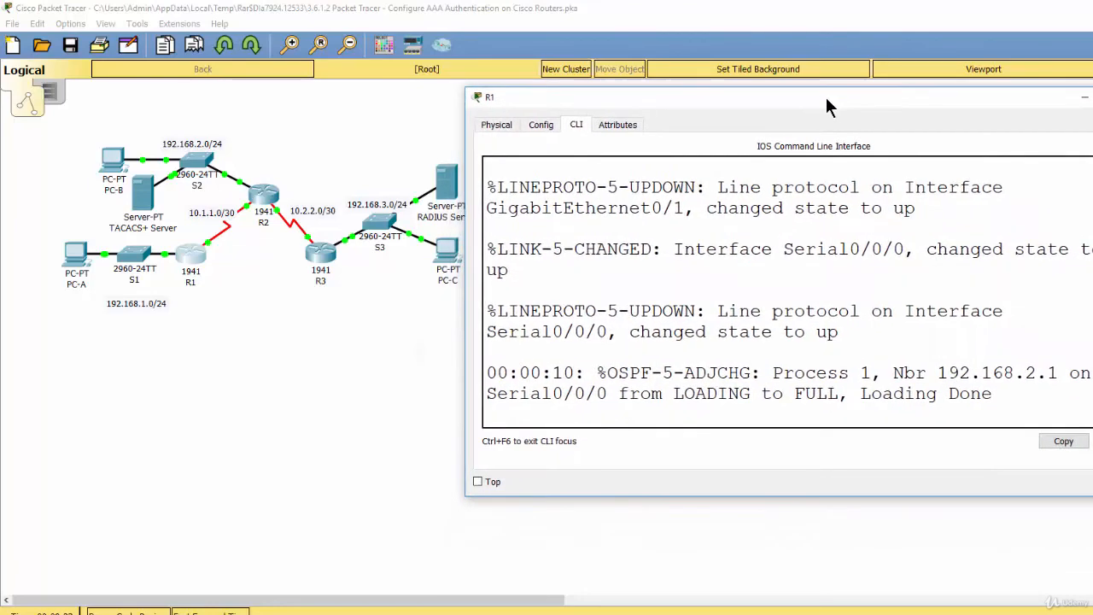
Enter privileged EXEC mode on R1 with the enable password and switch to global configuration mode with conf t.
{"action": "key", "text": "Return"}
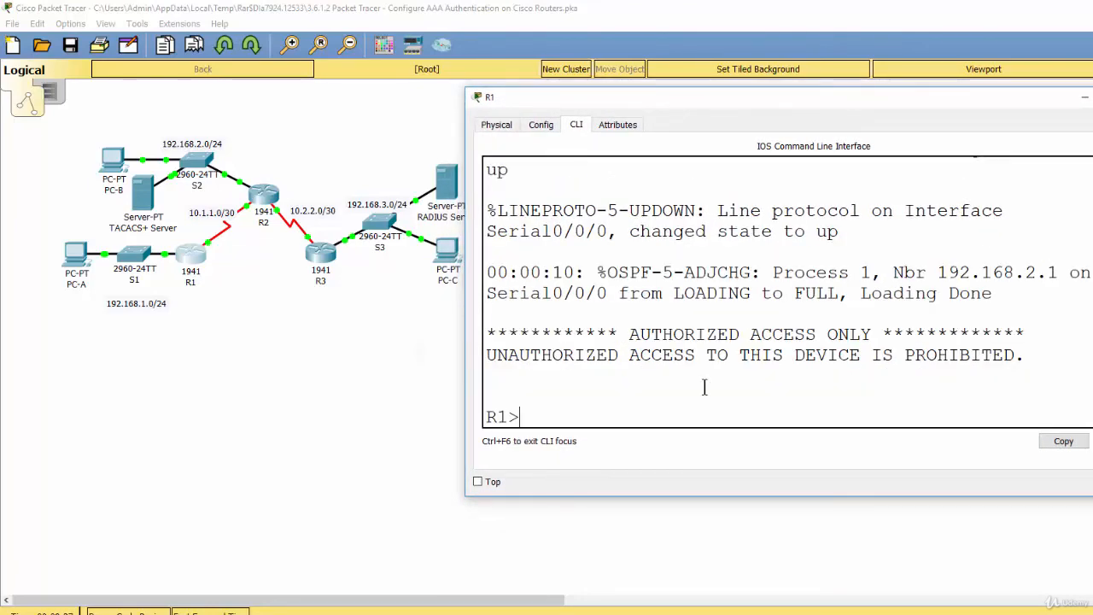
{"action": "type", "text": "en"}
{"action": "key", "text": "Return"}
{"action": "type", "text": "ciscoenpa55"}
{"action": "key", "text": "Return"}
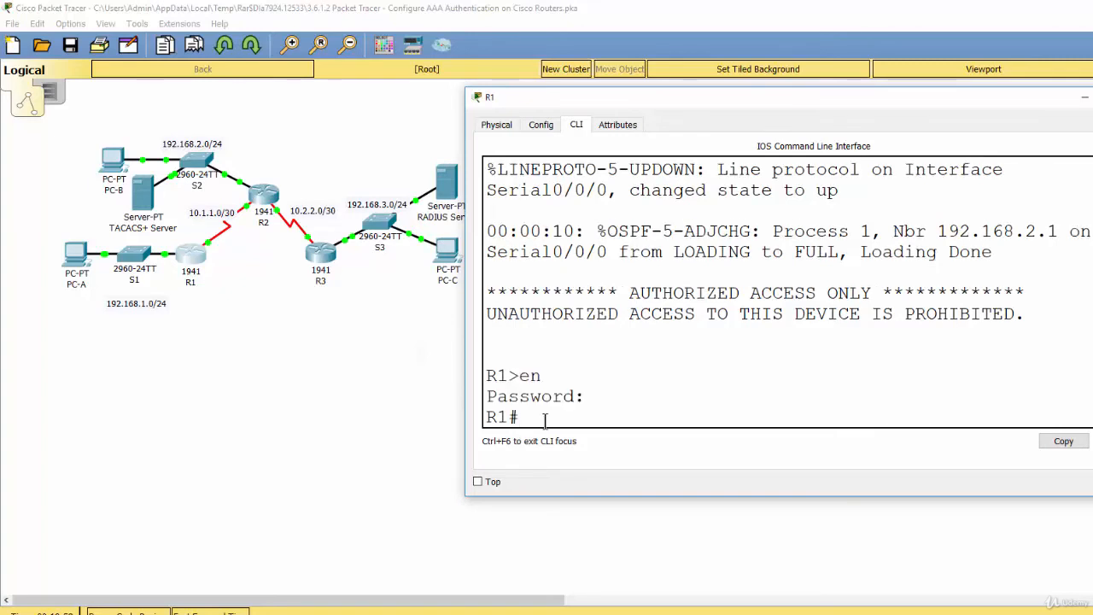
{"action": "type", "text": "conf t"}
{"action": "key", "text": "Return"}
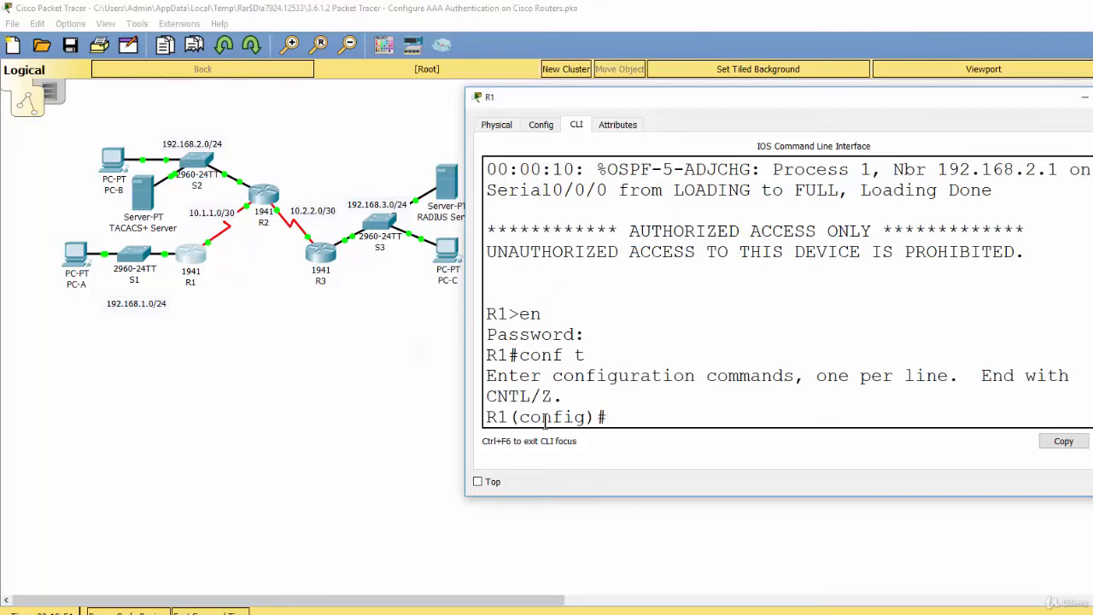
Create the local user Admin1 on R1 with the username command, entering the account's secret password.
{"action": "type", "text": "username"}
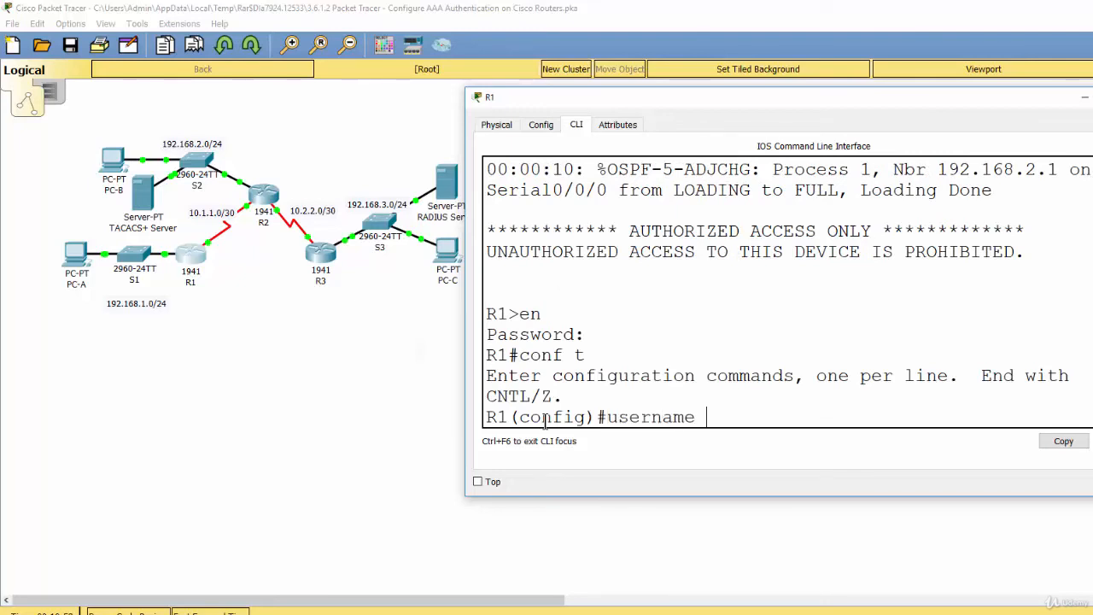
{"action": "type", "text": " Admin1"}
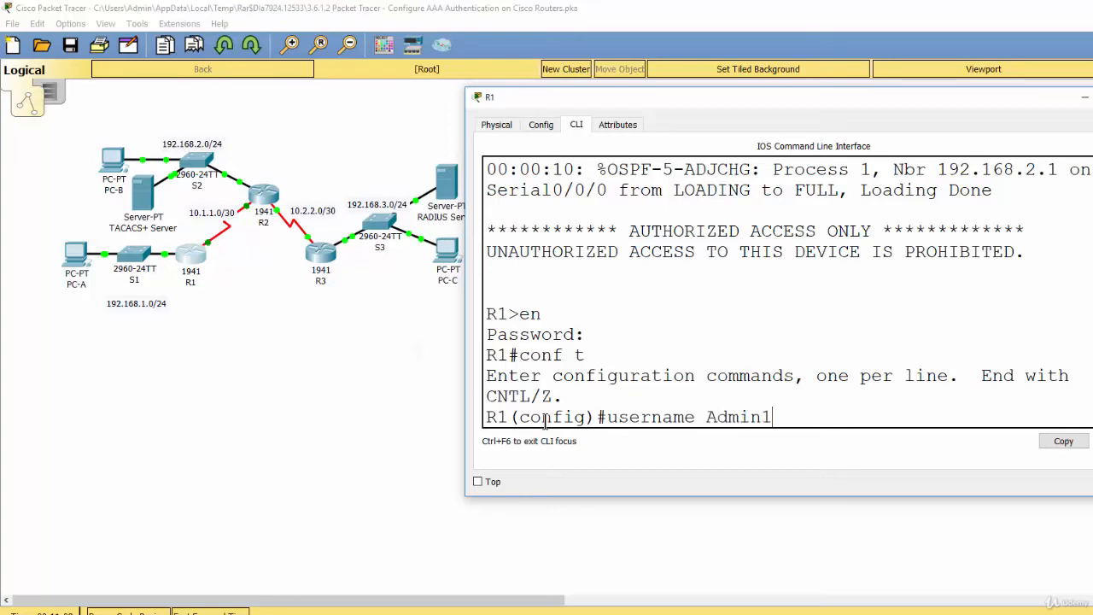
{"action": "type", "text": " secret"}
{"action": "type", "text": " ad"}
{"action": "type", "text": "min"}
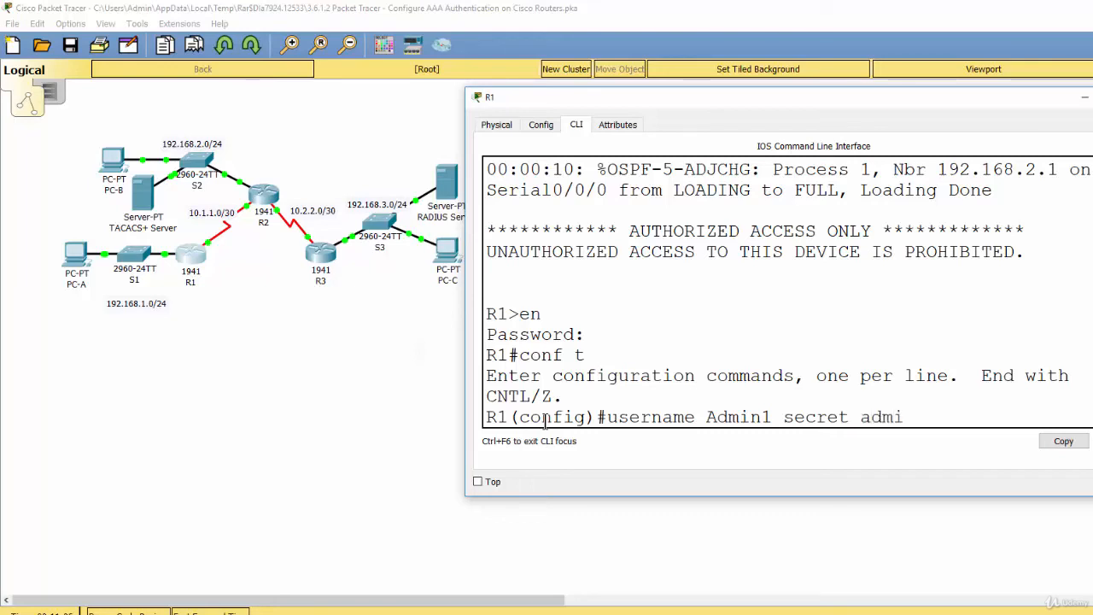
{"action": "type", "text": "1pa55"}
{"action": "key", "text": "Return"}
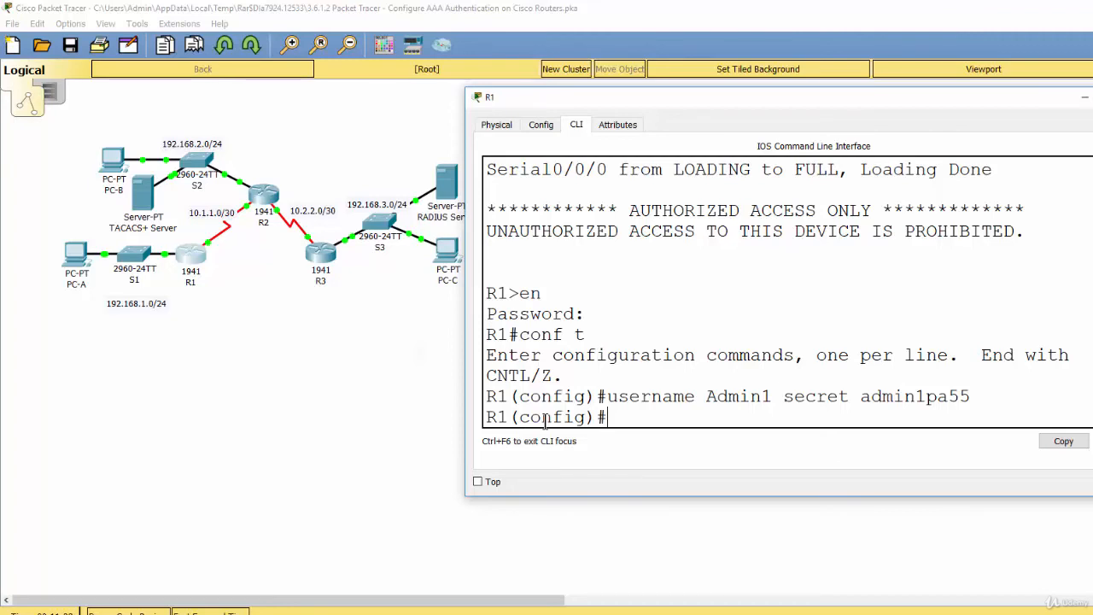
Enable AAA on R1 with the aaa new-model command.
{"action": "key", "text": "Return"}
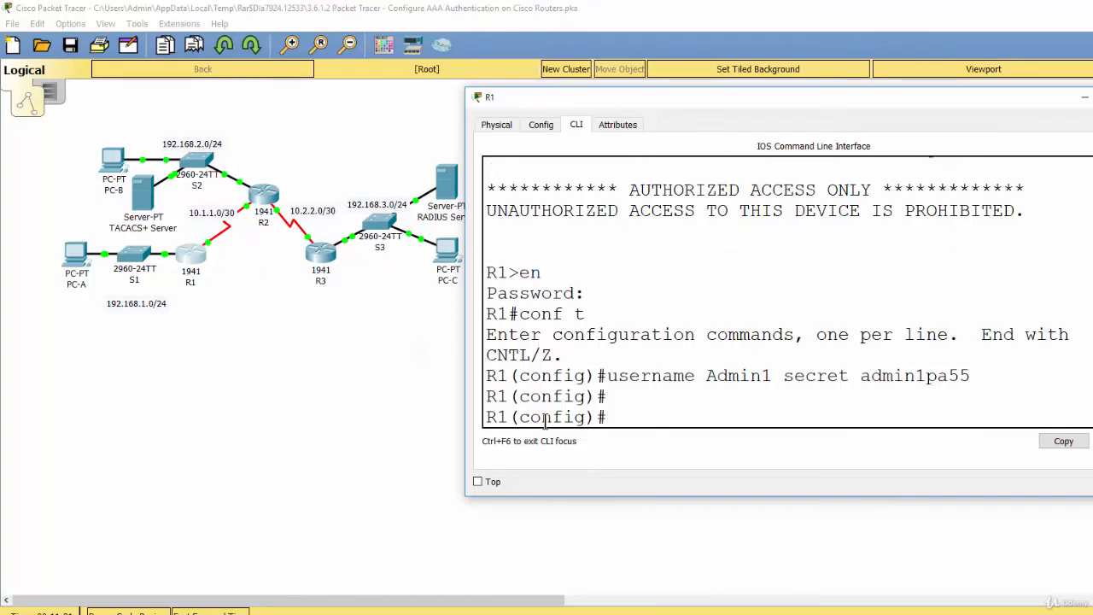
{"action": "type", "text": "aaa new0"}
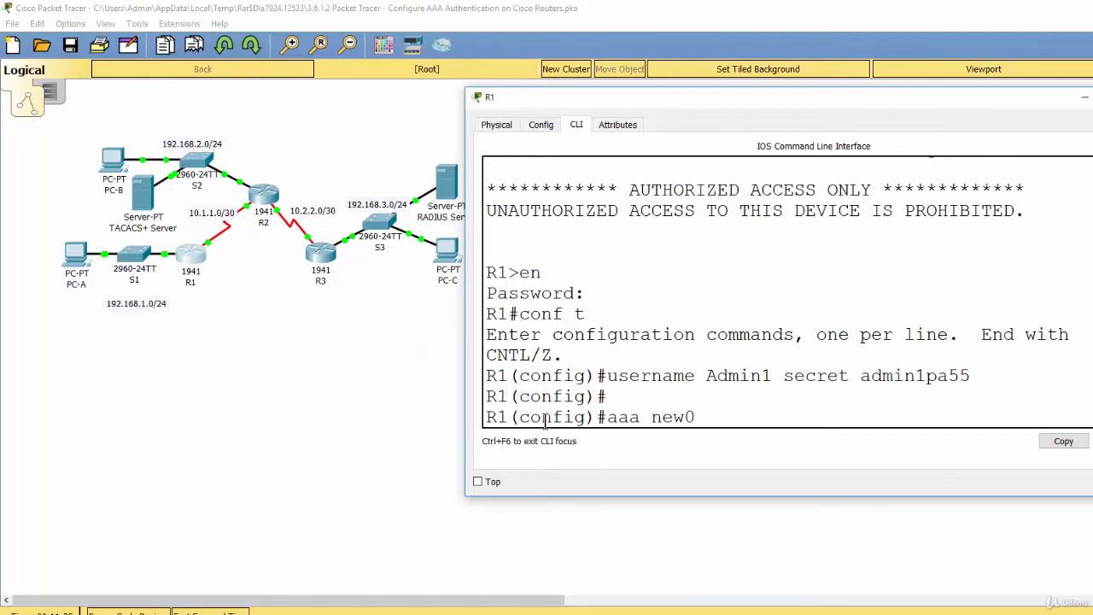
{"action": "key", "text": "BackSpace"}
{"action": "type", "text": "-model"}
{"action": "key", "text": "Return"}
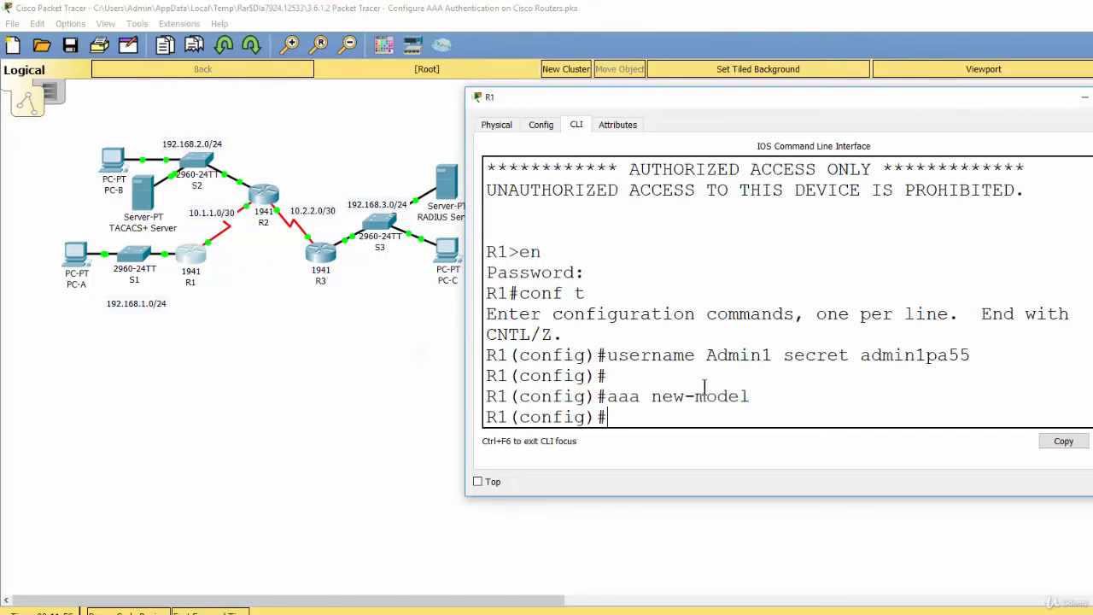
Configure R1's default AAA login authentication list to use the local user database with aaa authentication login default local.
{"action": "type", "text": "aaa authenticat"}
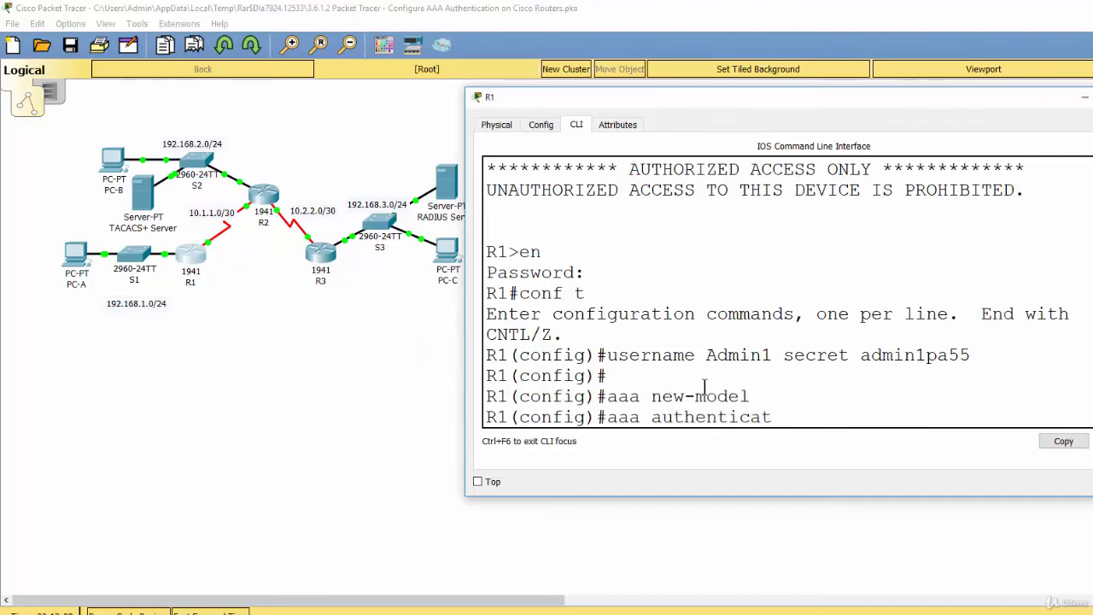
{"action": "type", "text": "ion login de"}
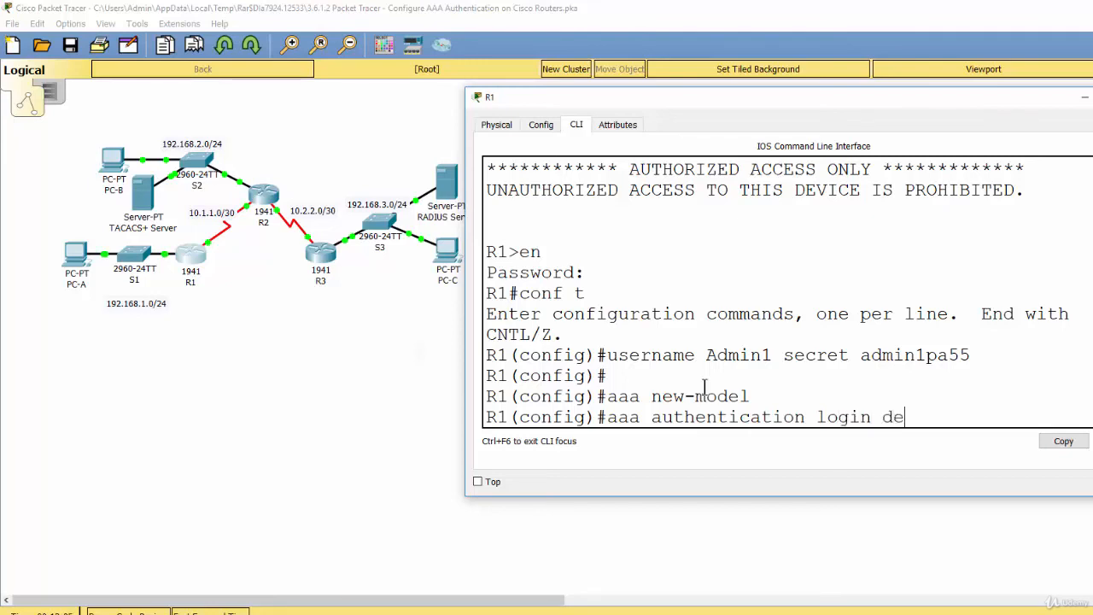
{"action": "type", "text": "fault local"}
{"action": "key", "text": "Return"}
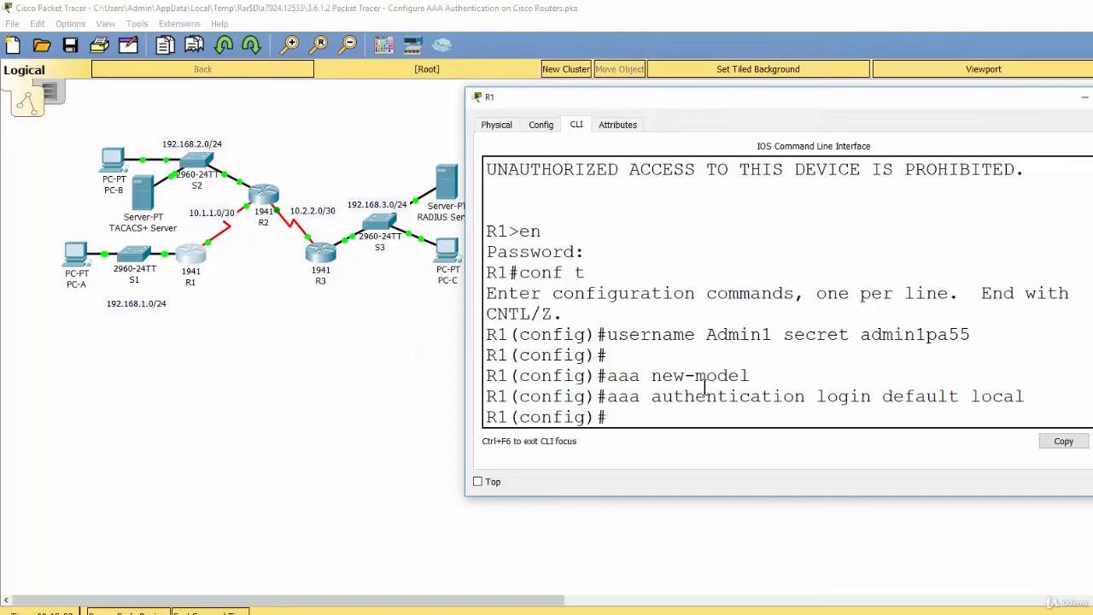
{"action": "key", "text": "Return"}
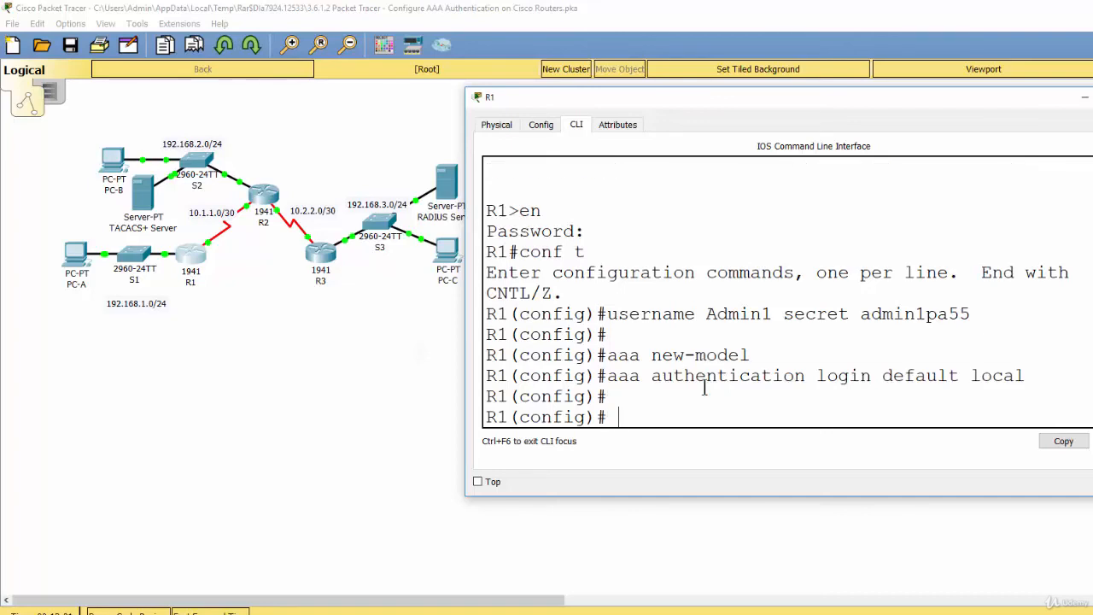
Enter line console 0 on R1 and apply the default AAA method list with login authentication default.
{"action": "type", "text": "line cons"}
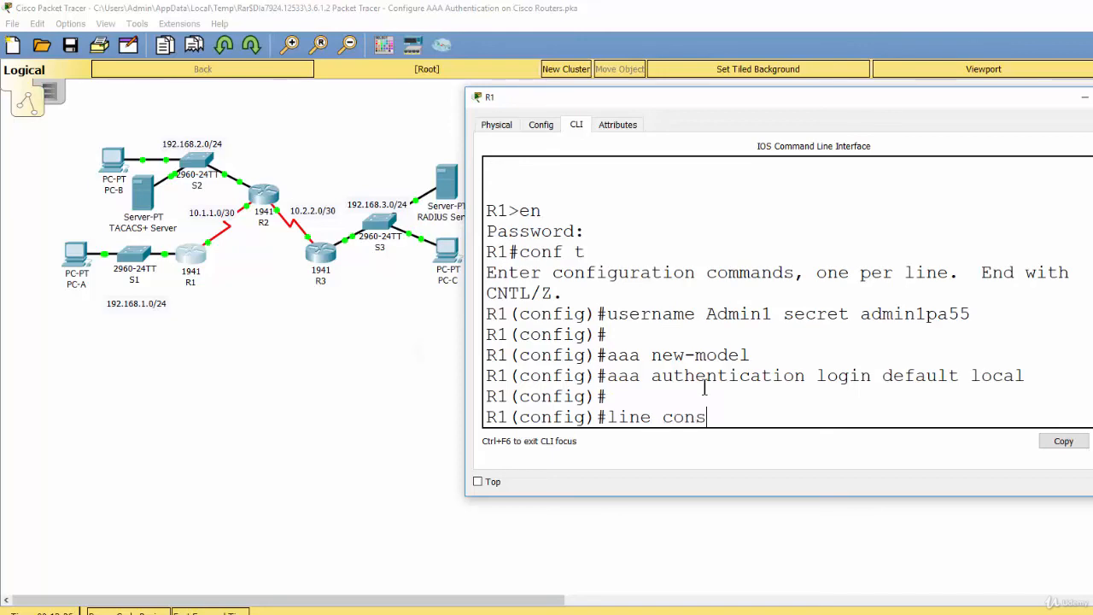
{"action": "type", "text": "ole 0"}
{"action": "key", "text": "Return"}
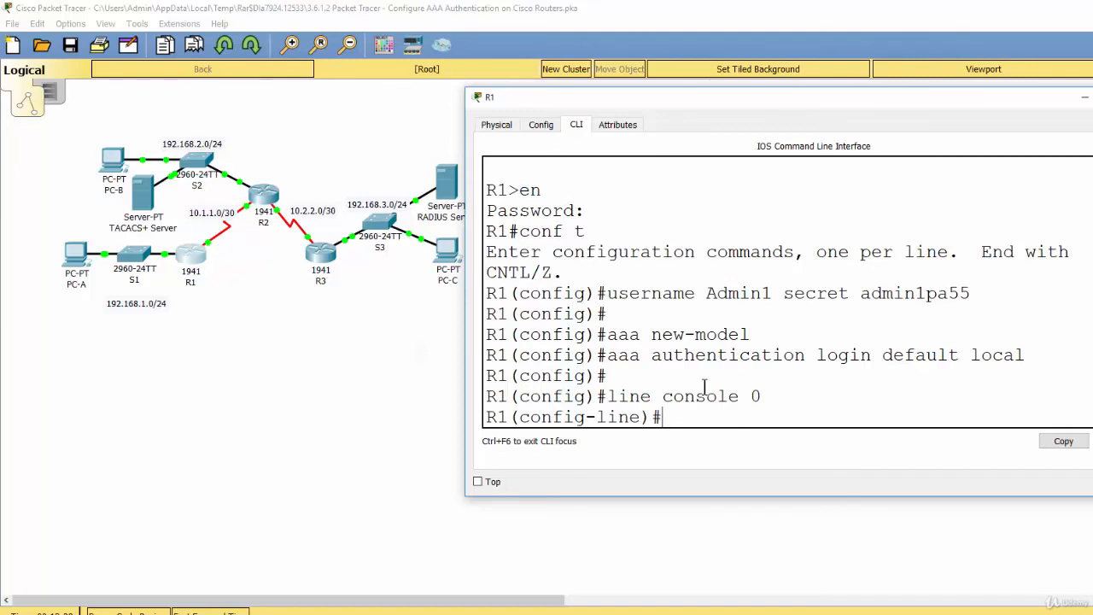
{"action": "type", "text": "login auth"}
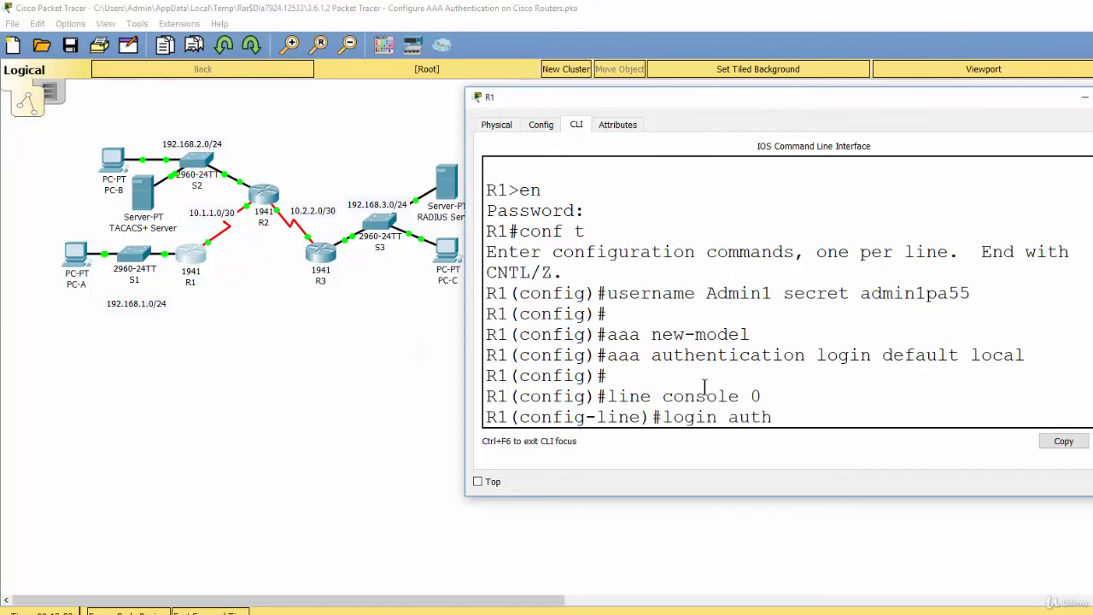
{"action": "type", "text": "entication"}
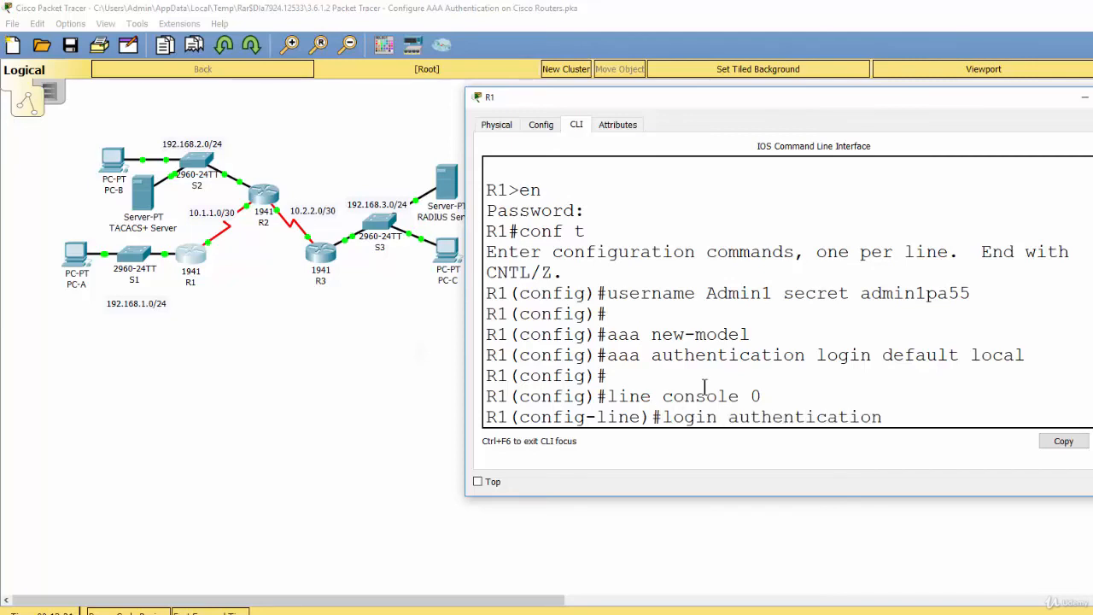
{"action": "type", "text": " default"}
{"action": "key", "text": "Return"}
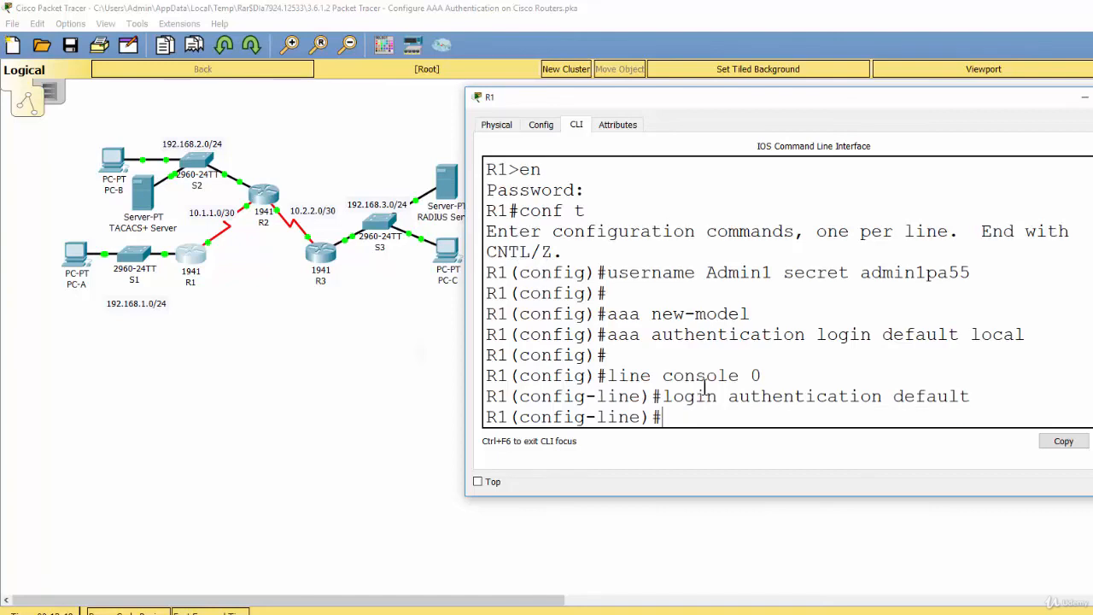
{"action": "key", "text": "Return"}
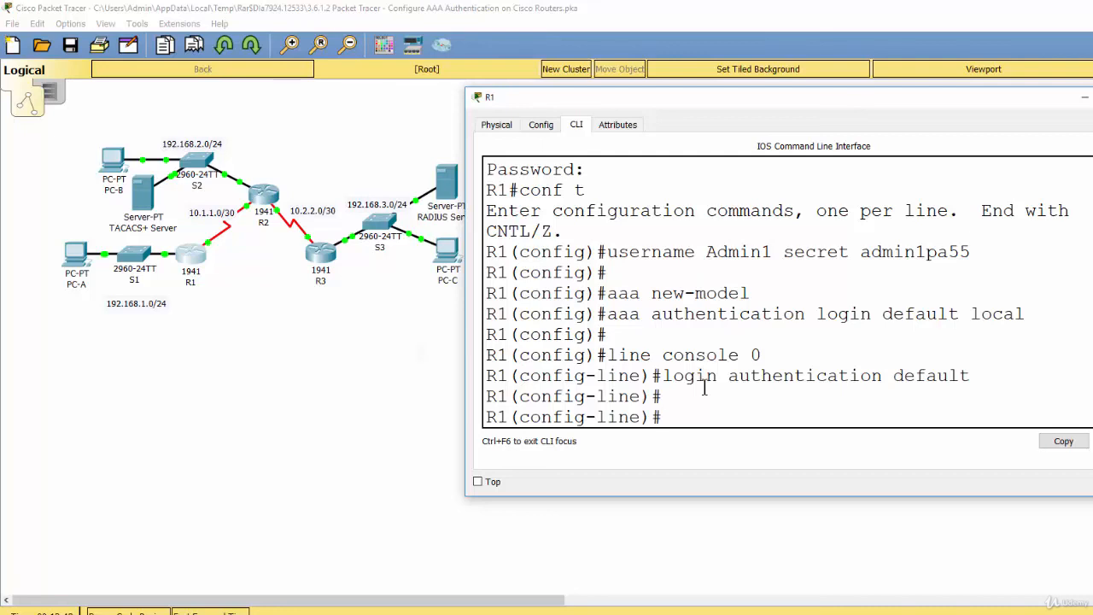
Leave R1's configuration mode with end, log out with exit, and bring up the console login prompt.
{"action": "type", "text": "end"}
{"action": "key", "text": "Return"}
{"action": "type", "text": "exit"}
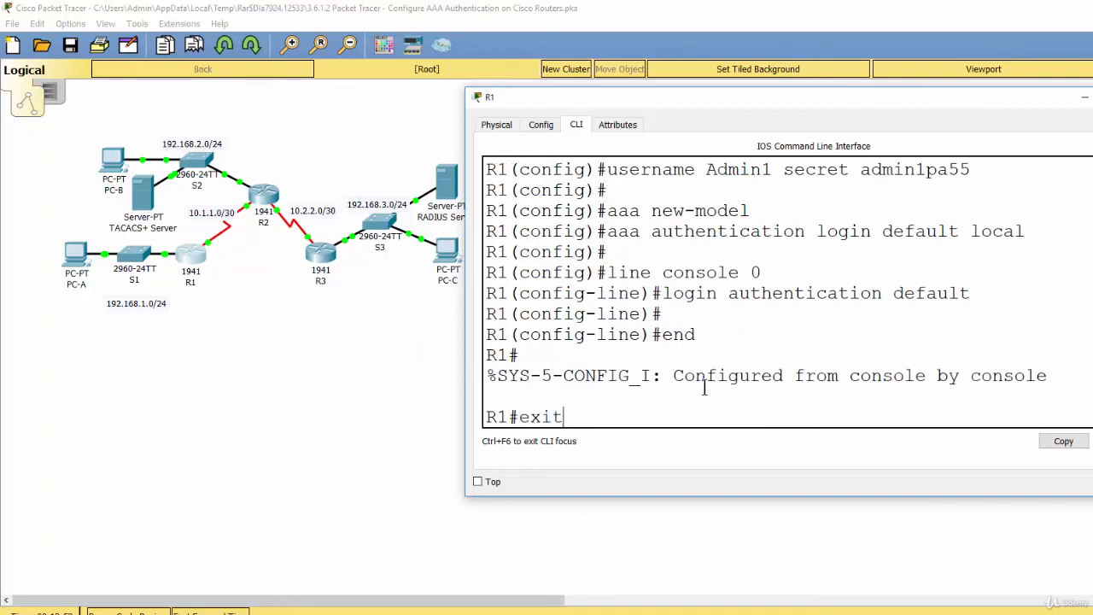
{"action": "key", "text": "Return"}
{"action": "key", "text": "Return"}
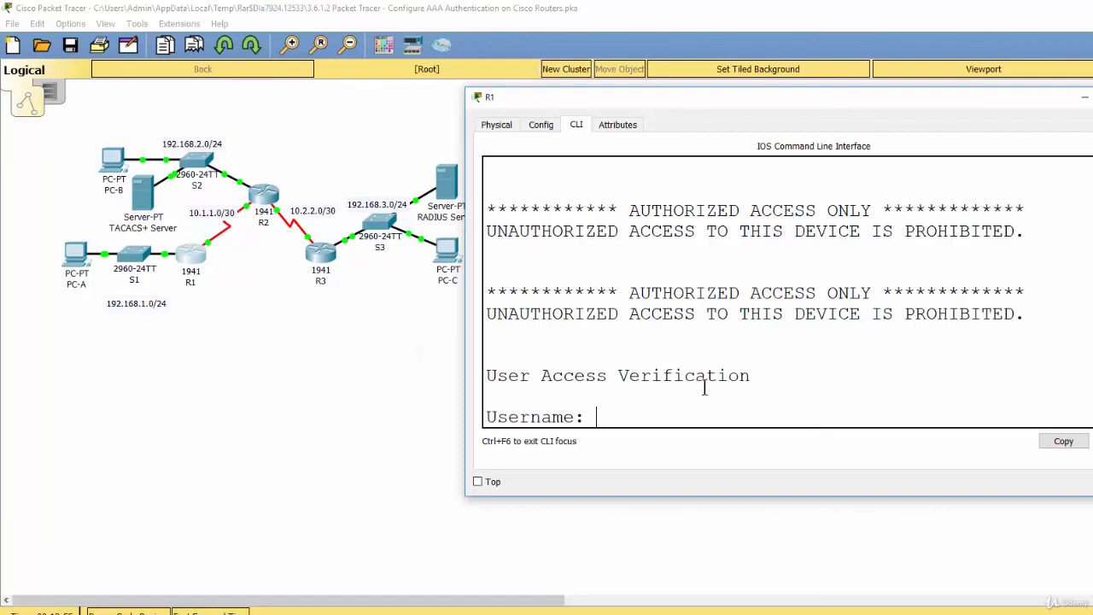
Log in to R1's console as Admin1, entering the account password.
{"action": "type", "text": "Admin1"}
{"action": "key", "text": "Return"}
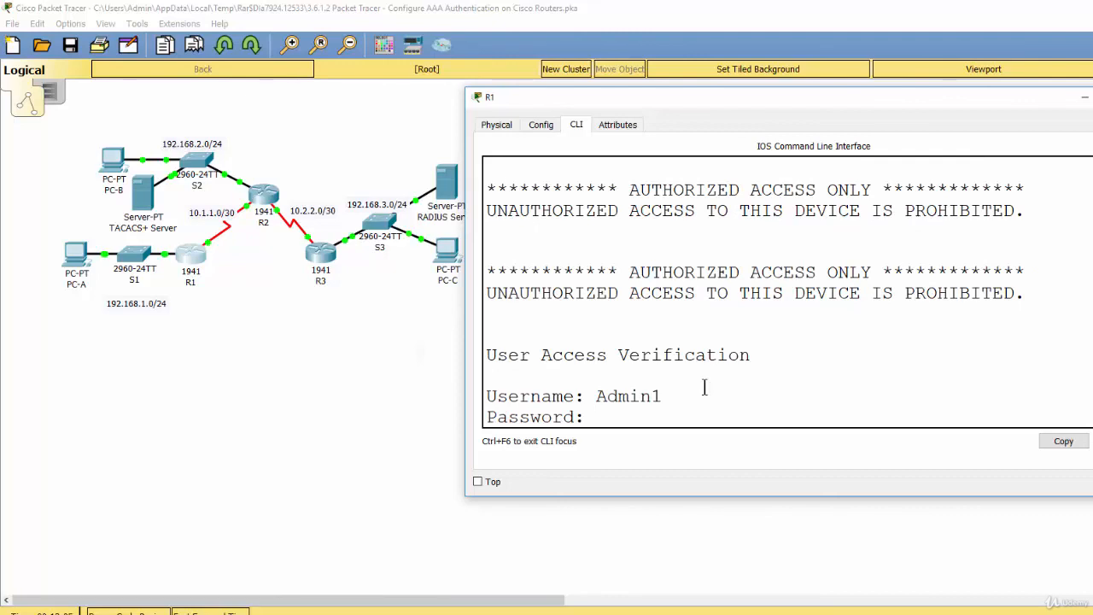
{"action": "key", "text": "Return"}
Enter privileged EXEC mode on R1 with en and the enable password.
{"action": "key", "text": "Return"}
{"action": "type", "text": "en"}
{"action": "key", "text": "Return"}
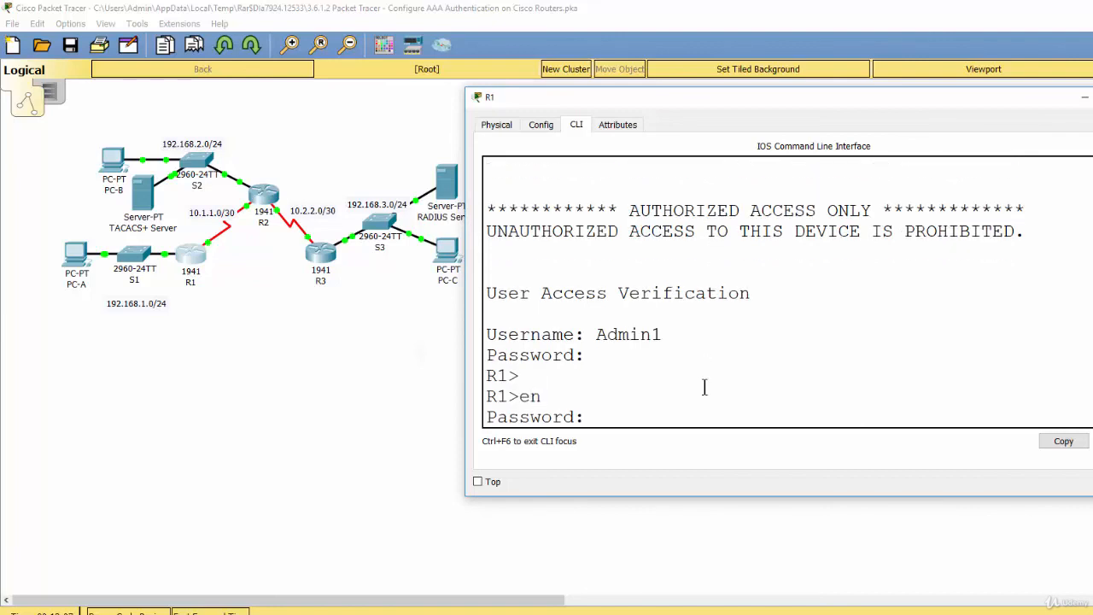
{"action": "key", "text": "Return"}
{"action": "key", "text": "Return"}
{"action": "key", "text": "Return"}
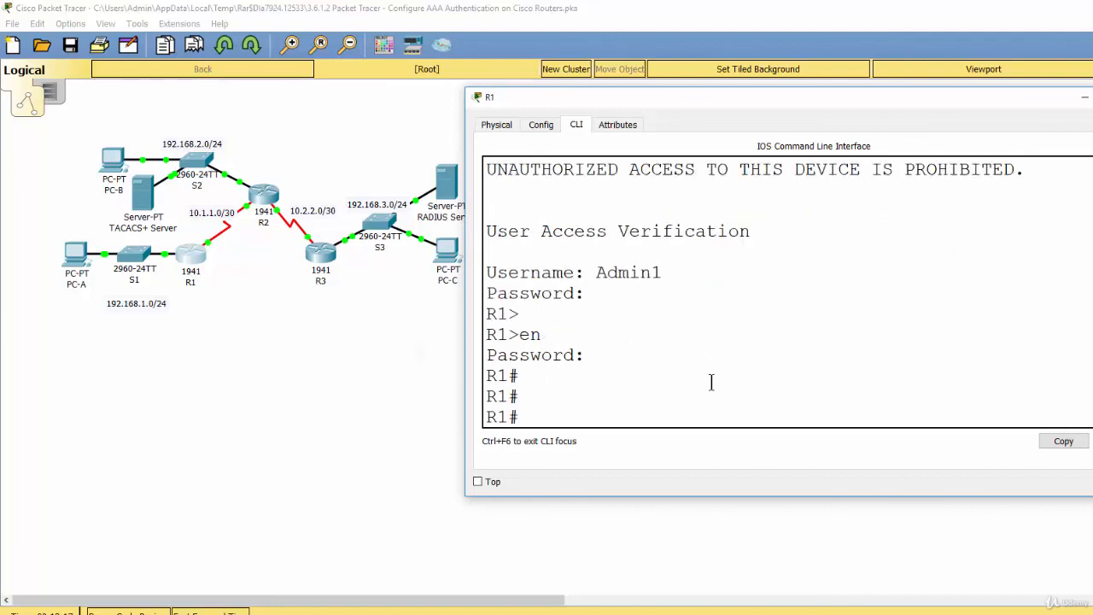